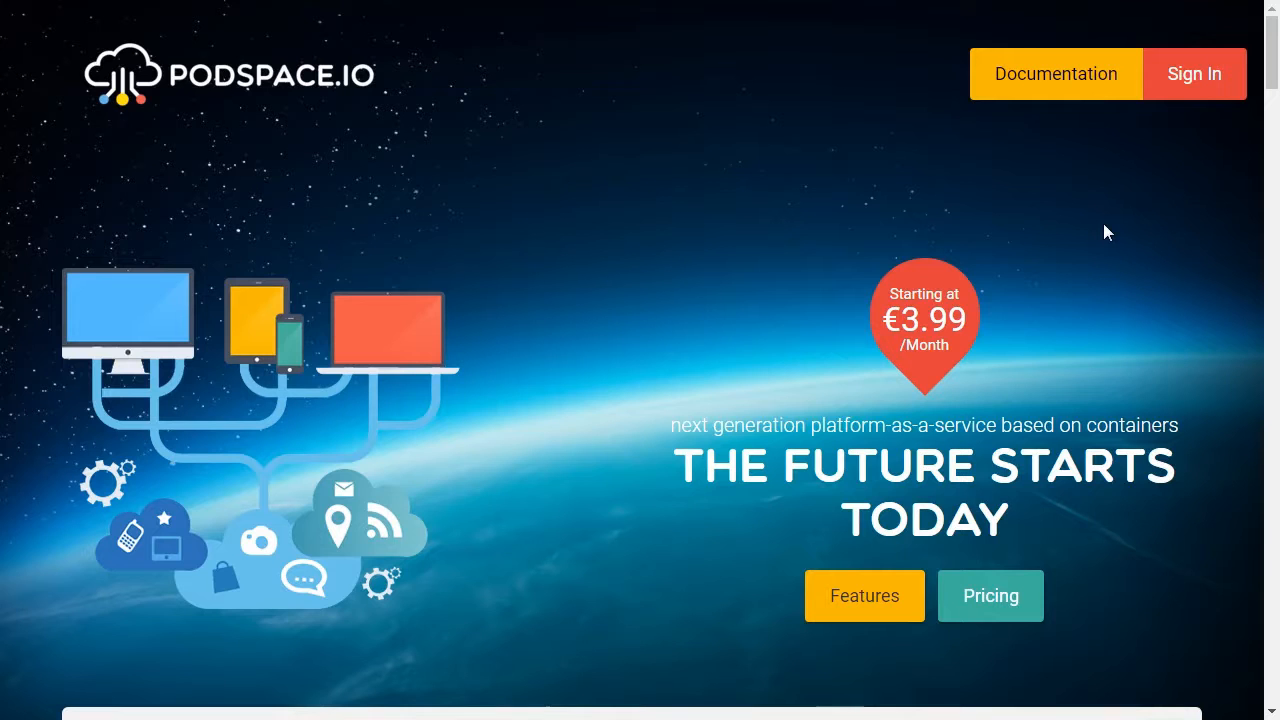
Sign in to the PodSpace Console with the account's e-mail address and password.
mouse_move(1192, 82)
left_click(1095, 180)
type("user@podspace.io")
left_click(711, 383)
type("••••••••••••••••")
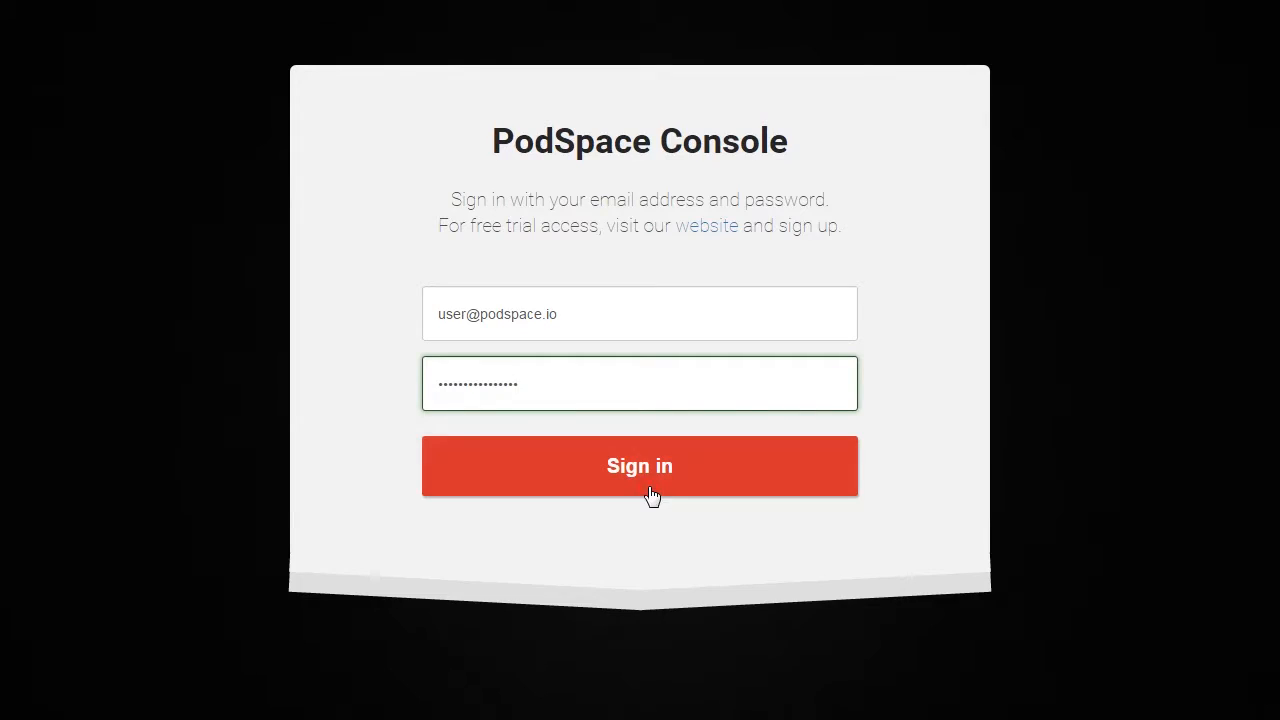
left_click(651, 496)
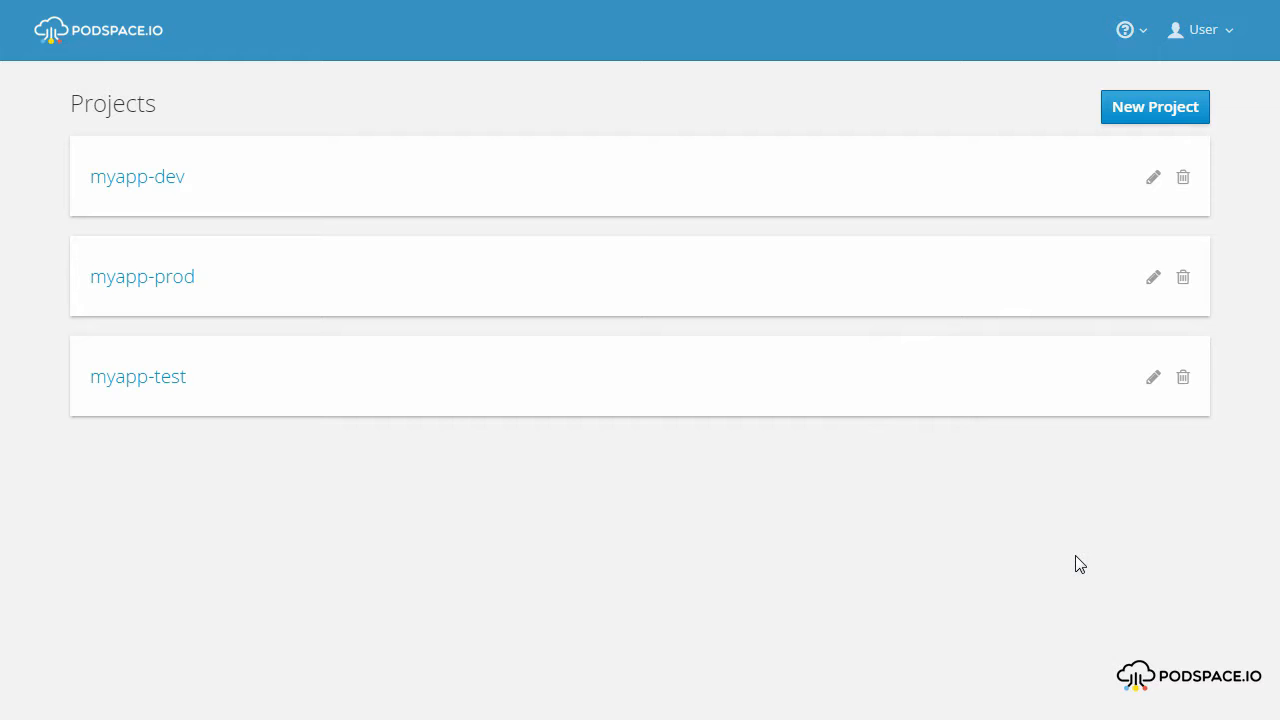
Open the myapp-dev project and view its build pipelines.
left_click(330, 177)
mouse_move(50, 290)
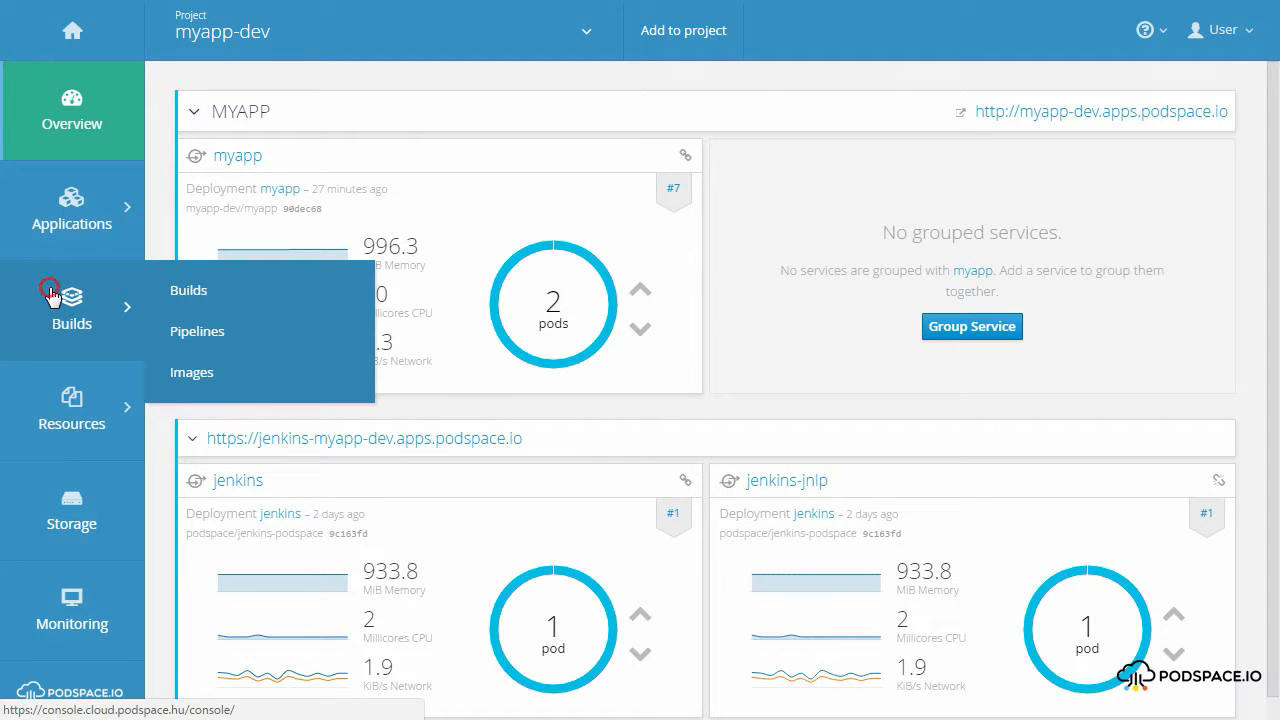
left_click(192, 334)
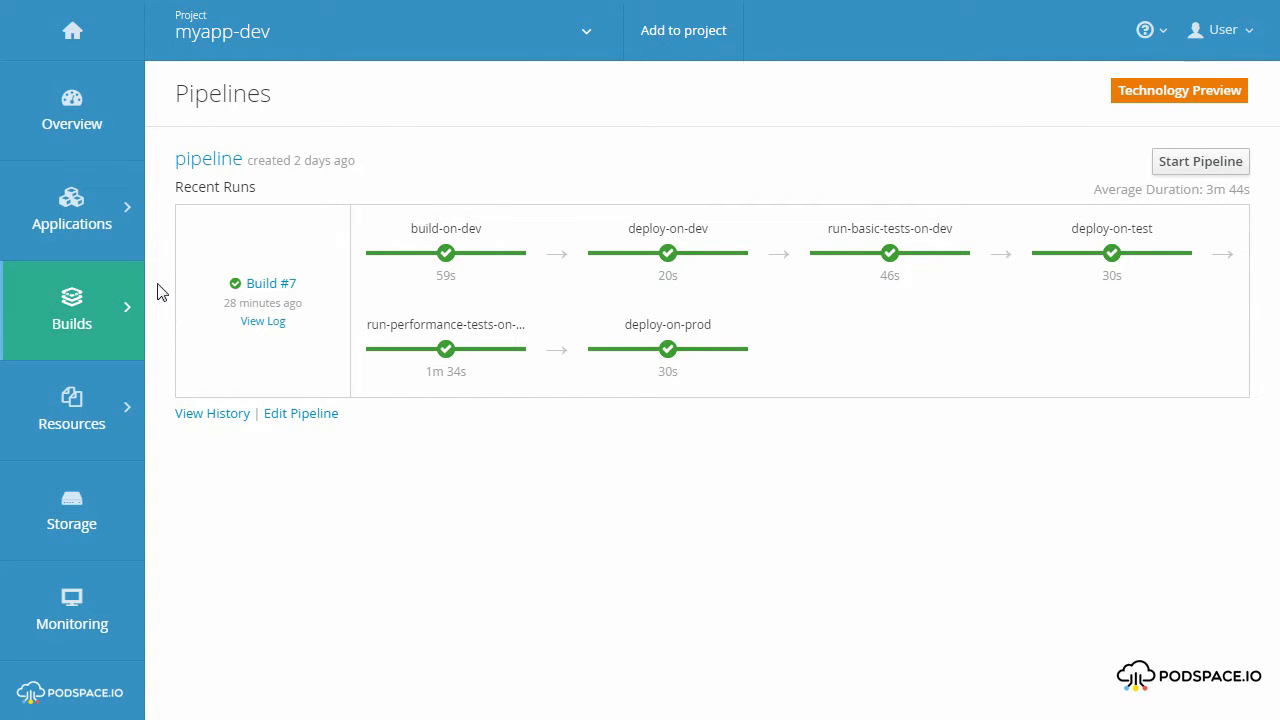
Open the Jenkins site from the myapp-dev overview and log in as admin with the account password.
left_click(78, 110)
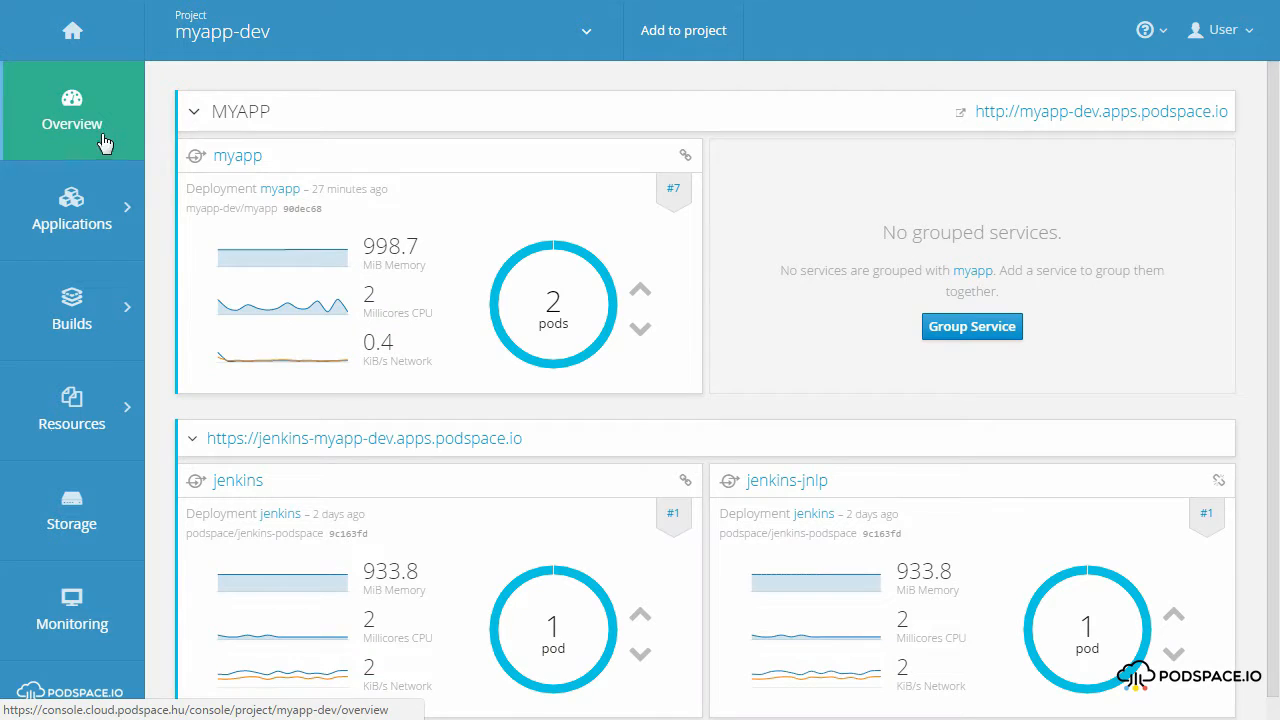
left_click(343, 450)
left_click(574, 118)
type("admin")
left_click(564, 141)
key("ctrl+v")
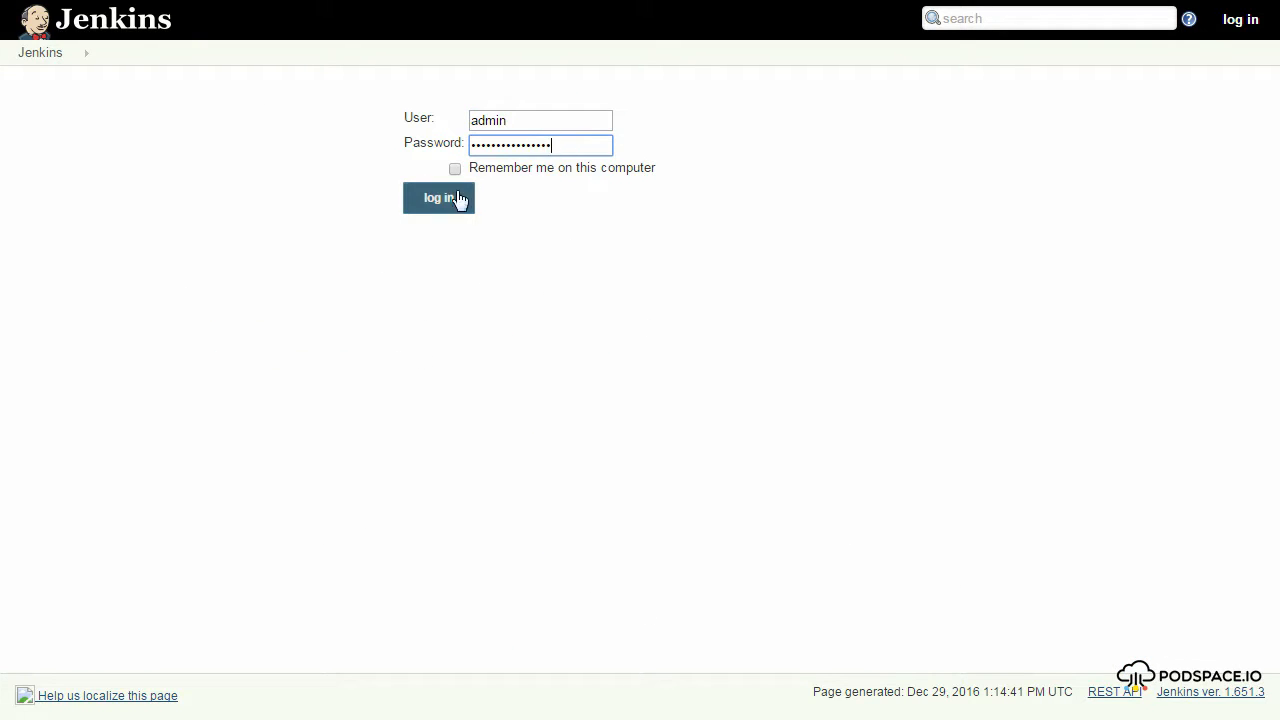
left_click(457, 197)
Open the myapp-dev/pipeline job in Jenkins and review its stage view and build history.
left_click(529, 180)
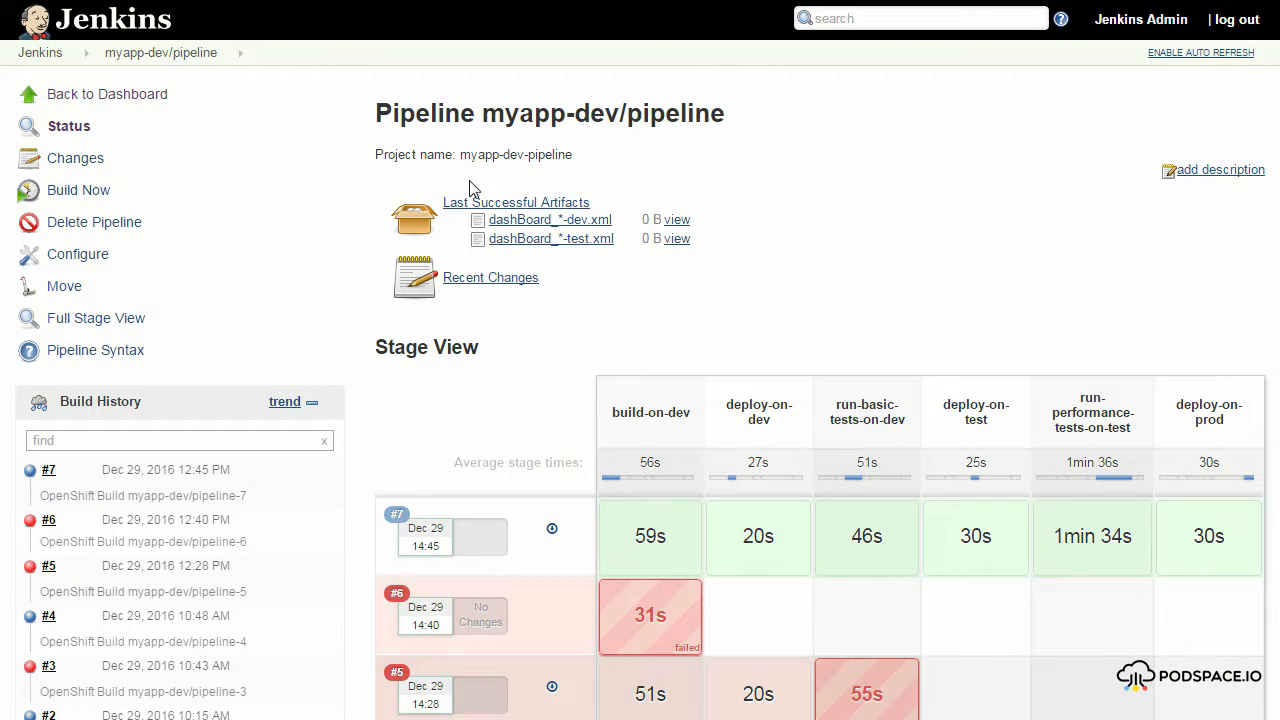
scroll(358, 205, "down", 5)
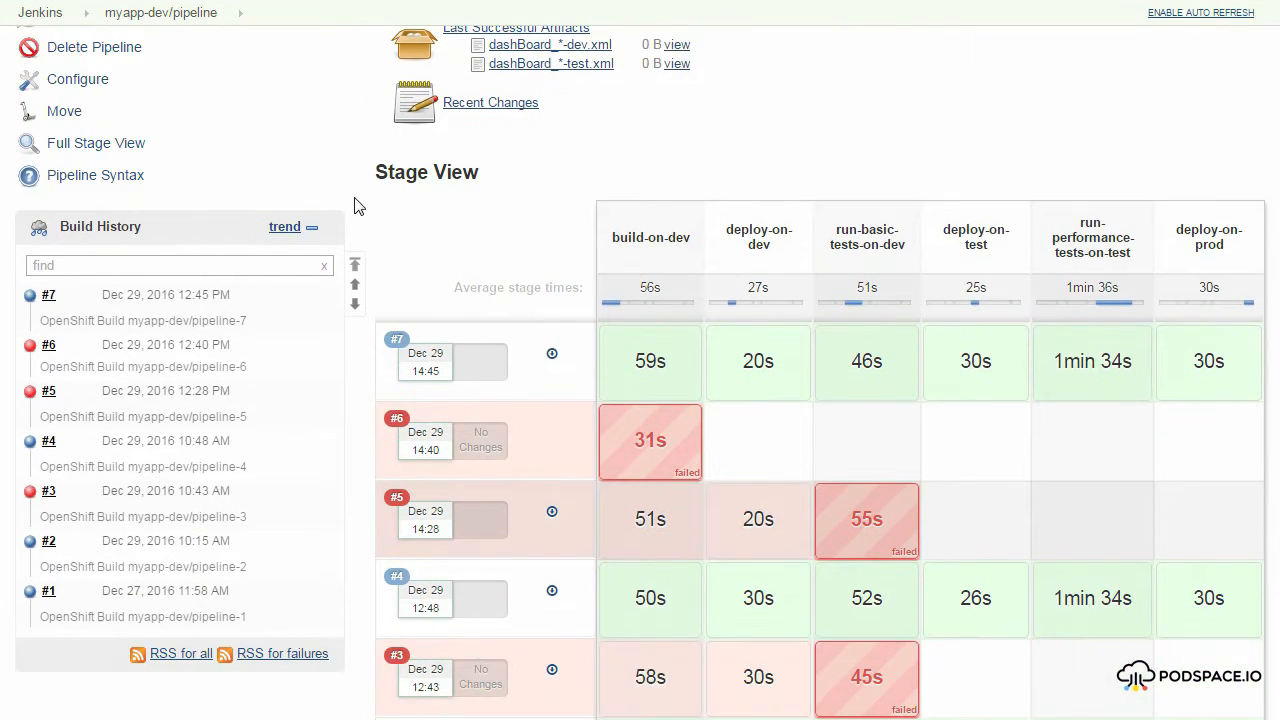
scroll(358, 205, "down", 1)
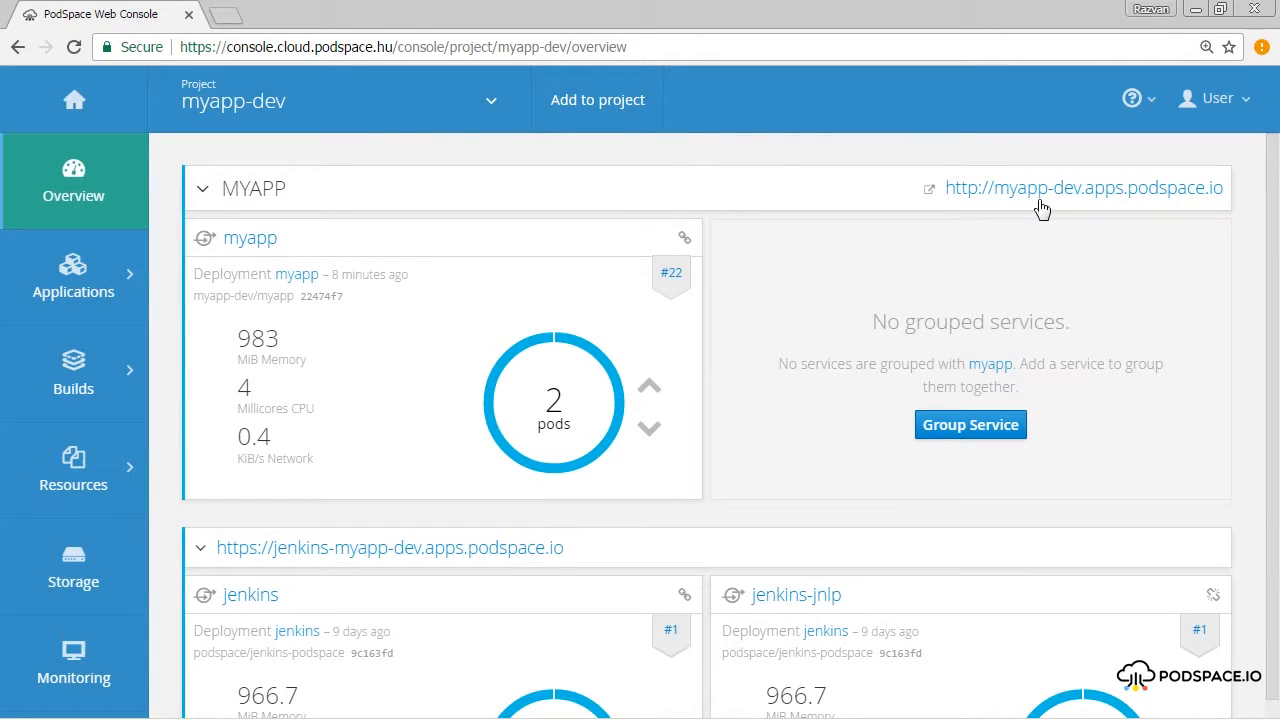
Open the deployed myapp-dev application, register a member named user with an e-mail and phone number, and check the entry in the members table.
left_click(1038, 198)
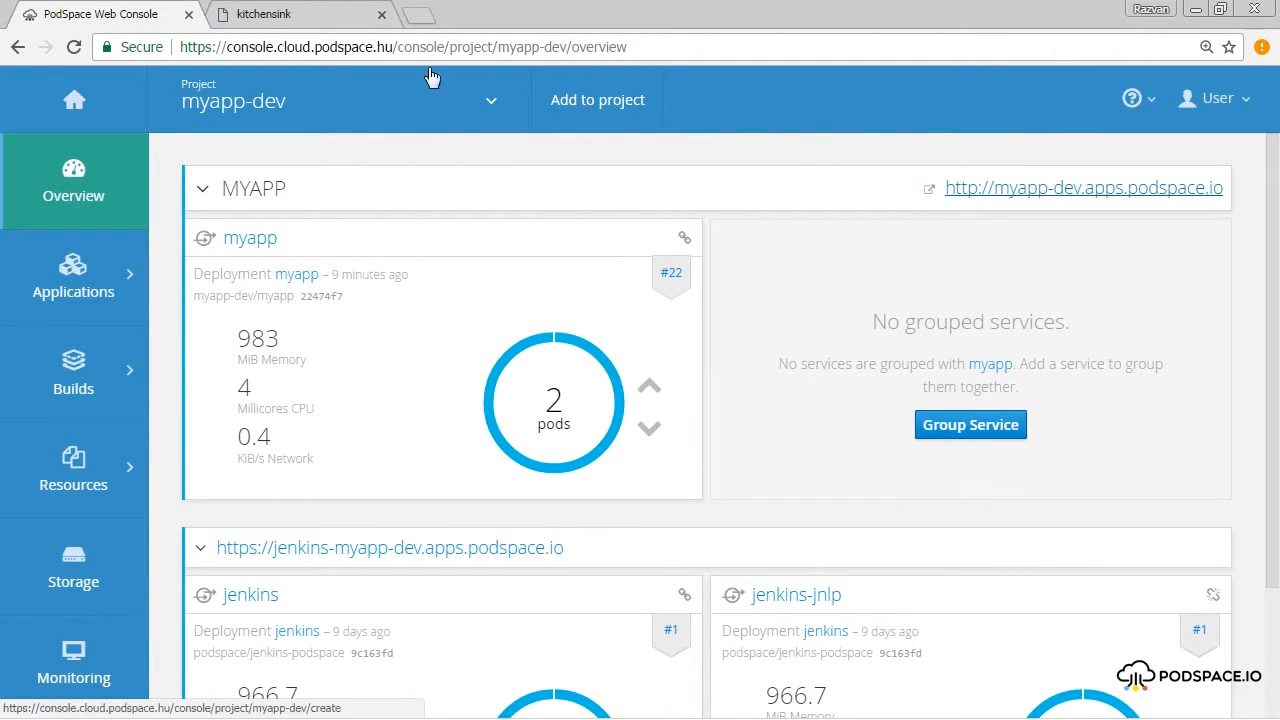
left_click(290, 16)
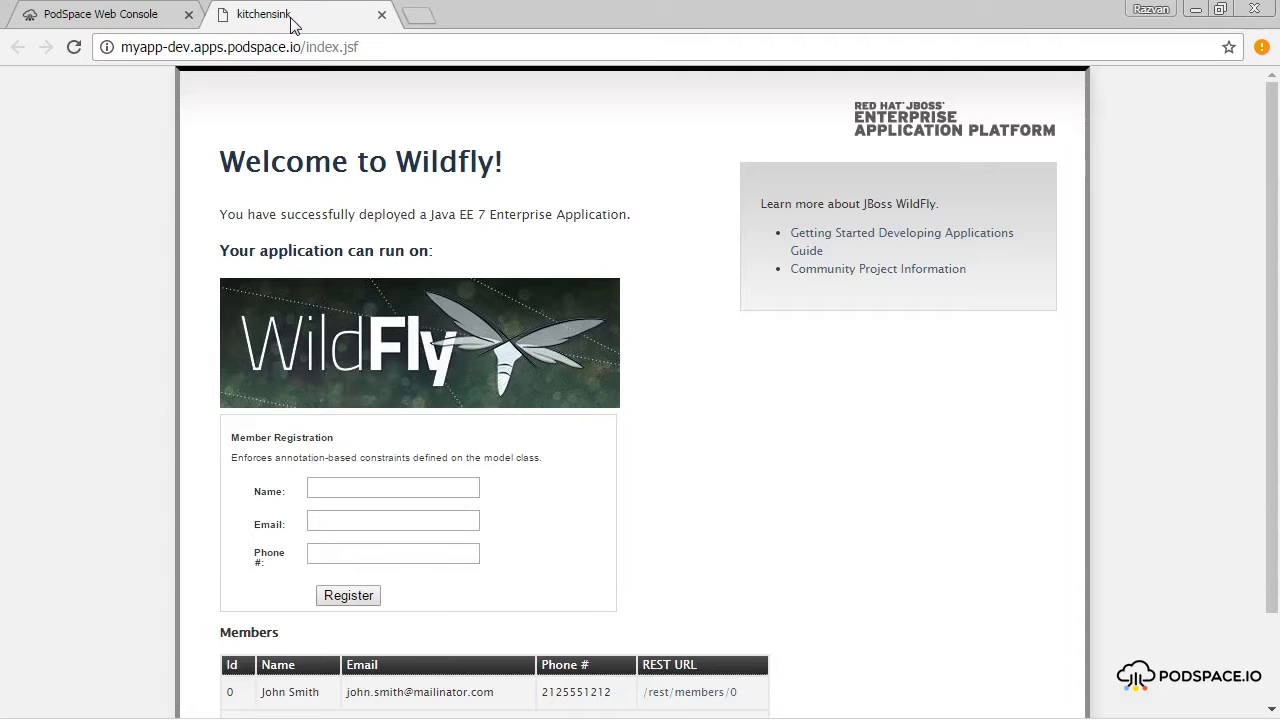
left_click(340, 489)
type("user")
left_click(401, 521)
type("user@podspace")
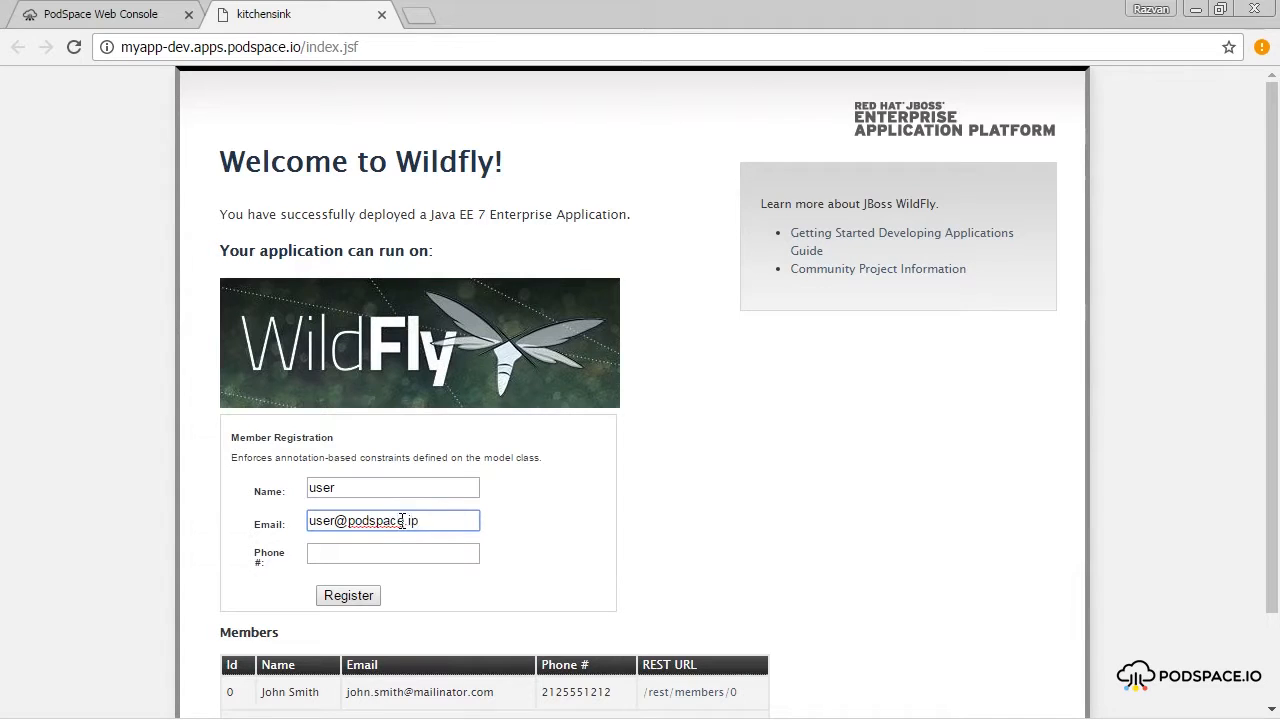
left_click(430, 552)
type("1234567890")
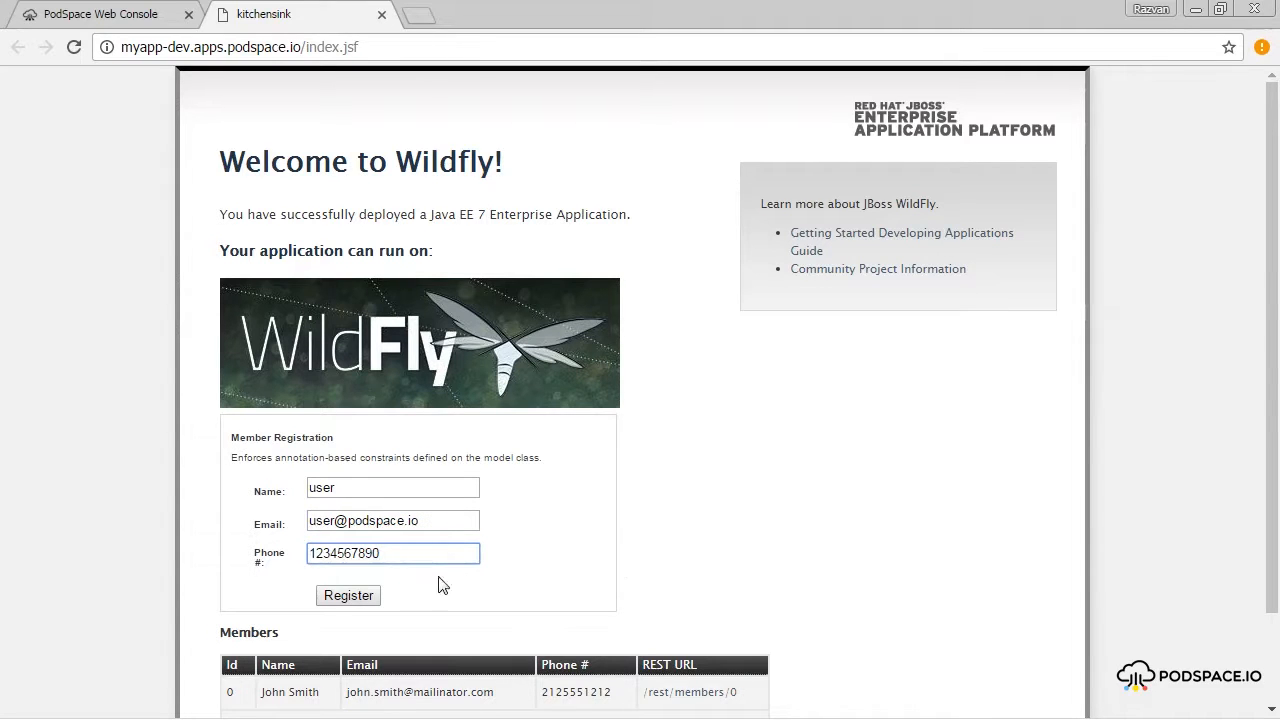
left_click(360, 600)
scroll(200, 614, "down", 2)
left_click_drag(264, 577, 624, 578)
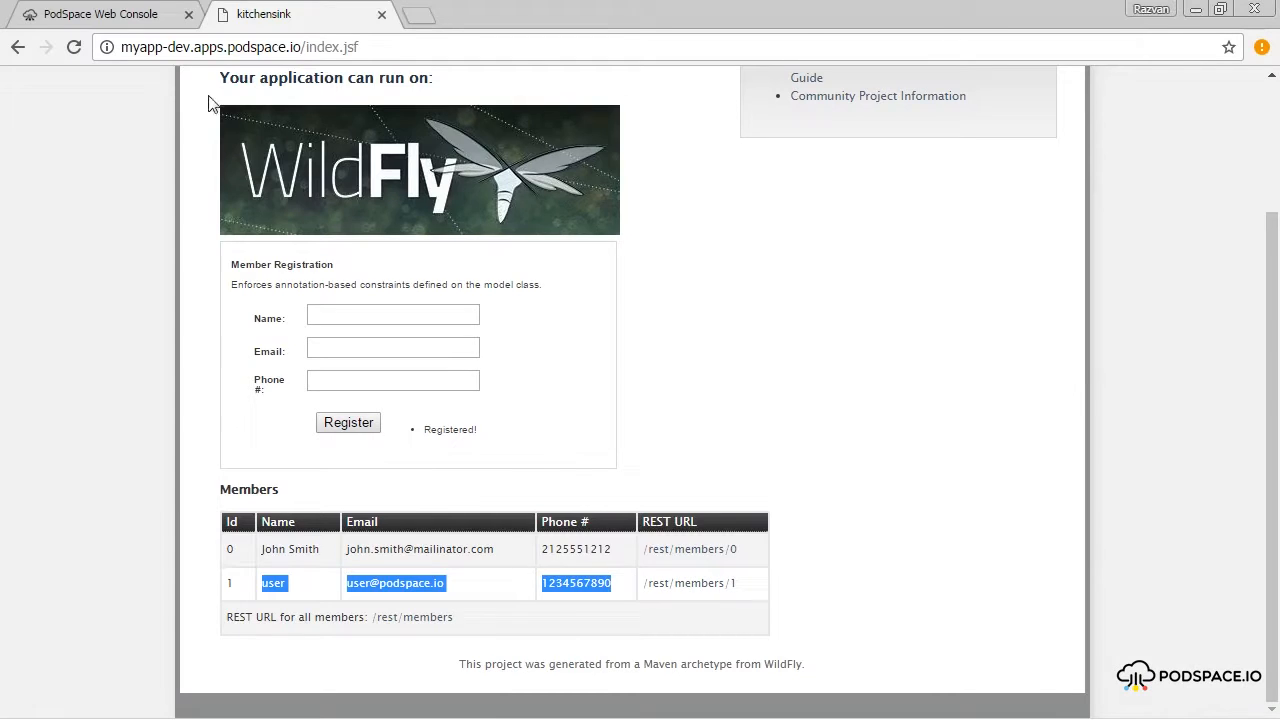
Switch the console to the myapp-test project and view its deployed application.
left_click(100, 14)
left_click(235, 101)
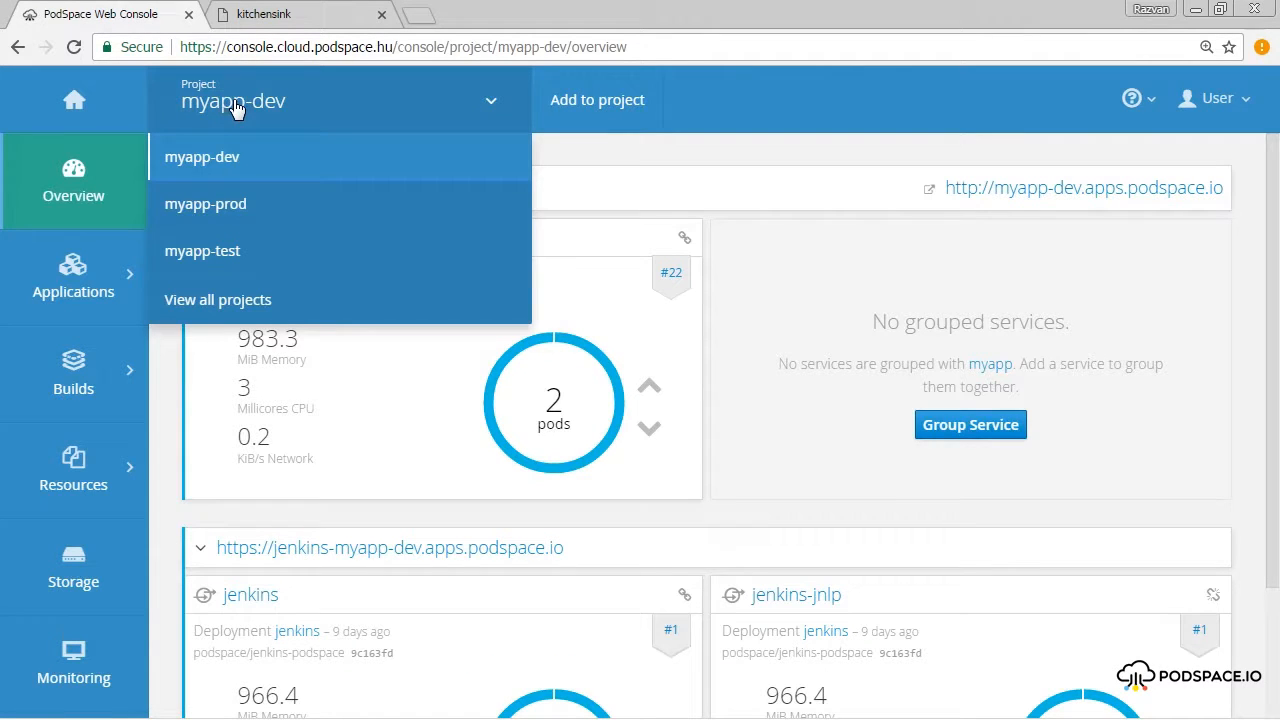
left_click(314, 258)
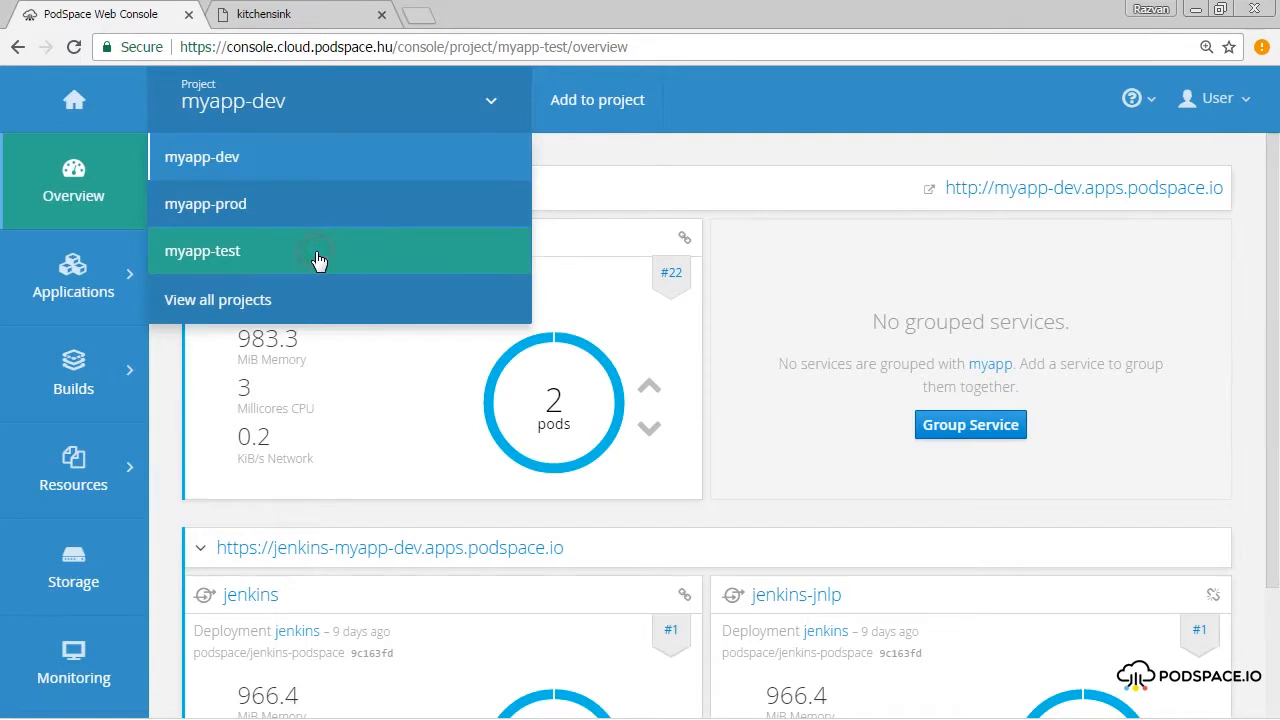
left_click(1060, 194)
left_click(490, 16)
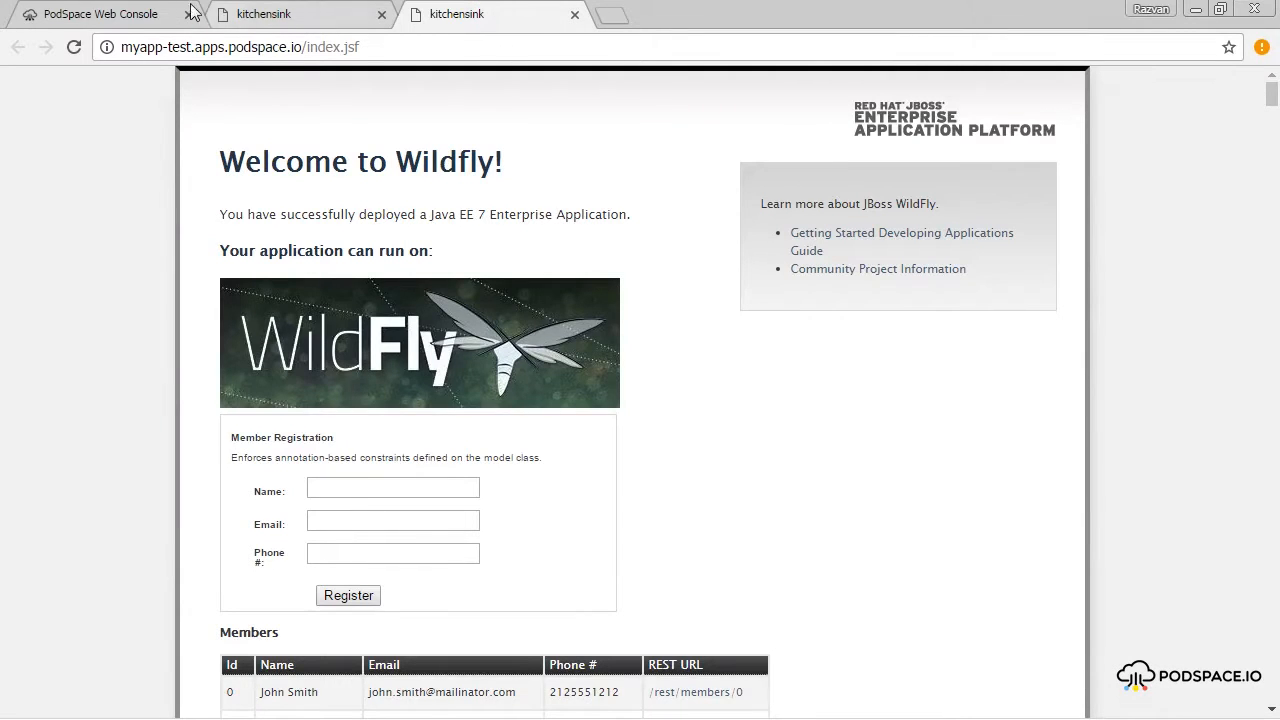
Switch the console to the myapp-prod project and view its deployed application.
left_click(105, 14)
left_click(352, 100)
left_click(426, 191)
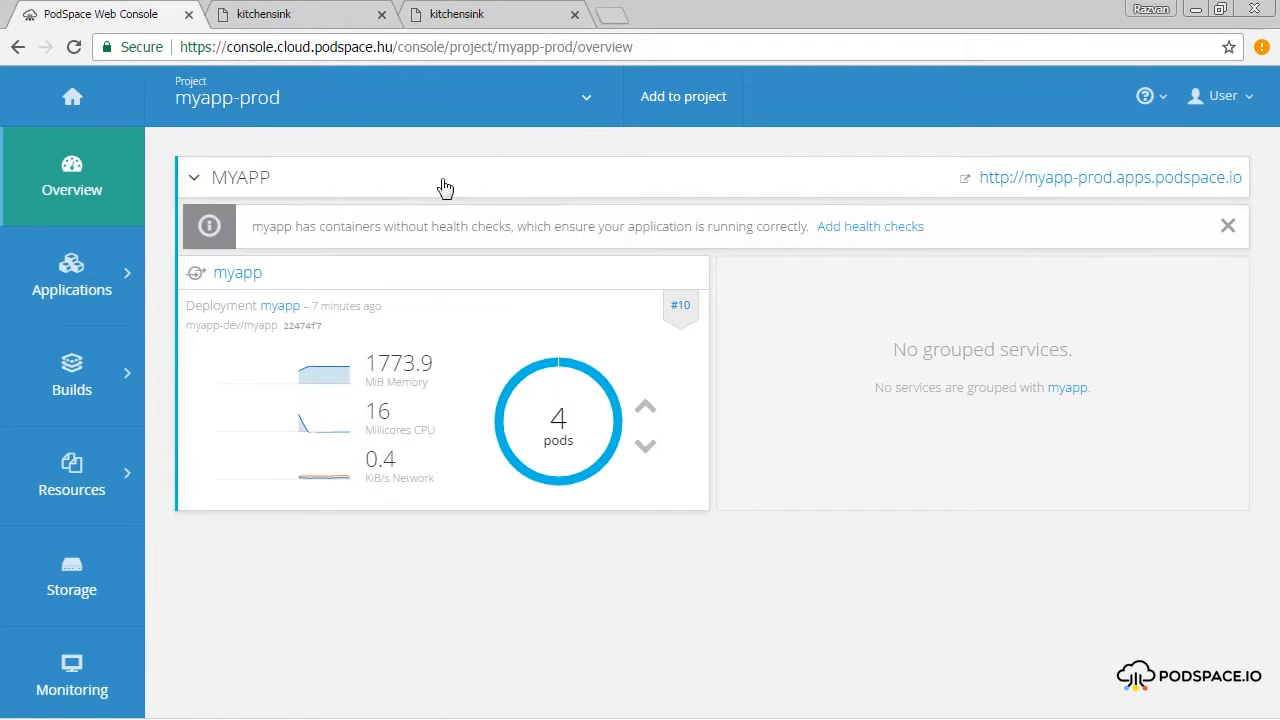
left_click(1000, 177)
left_click(705, 22)
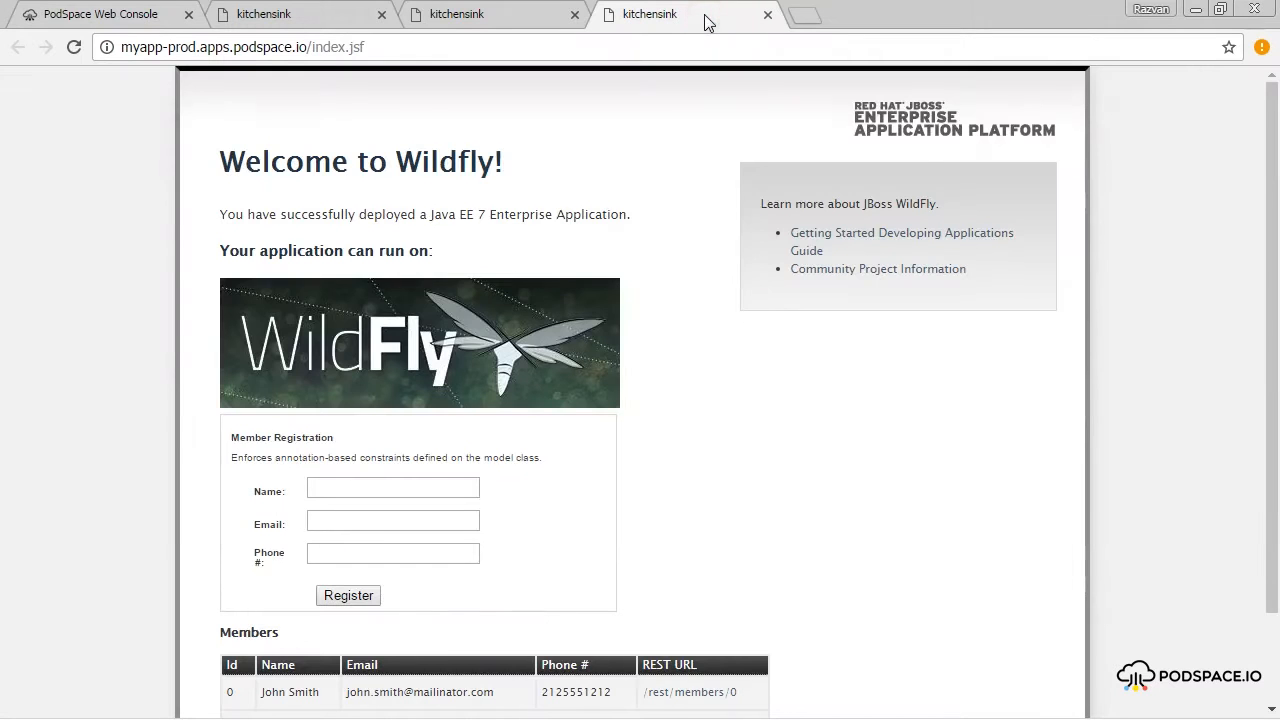
Return to the myapp-dev project in the console and show its pipelines in full screen.
left_click(150, 18)
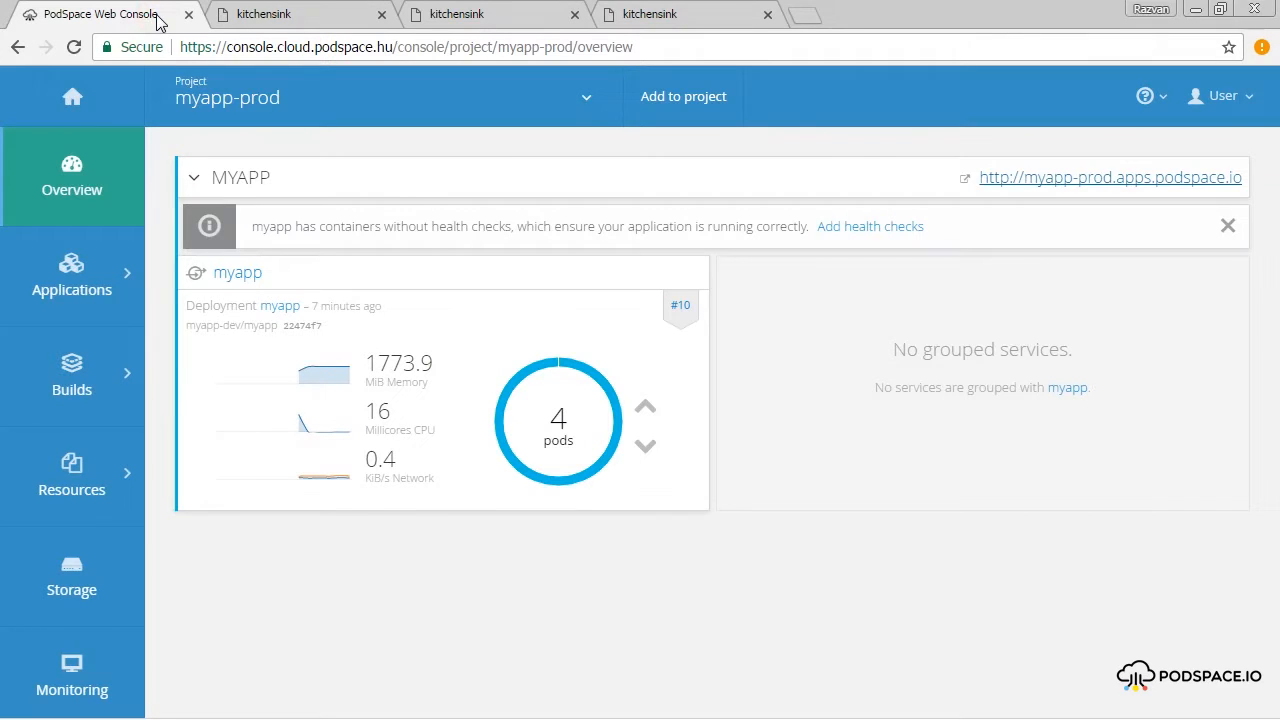
left_click(263, 80)
left_click(325, 148)
key("F11")
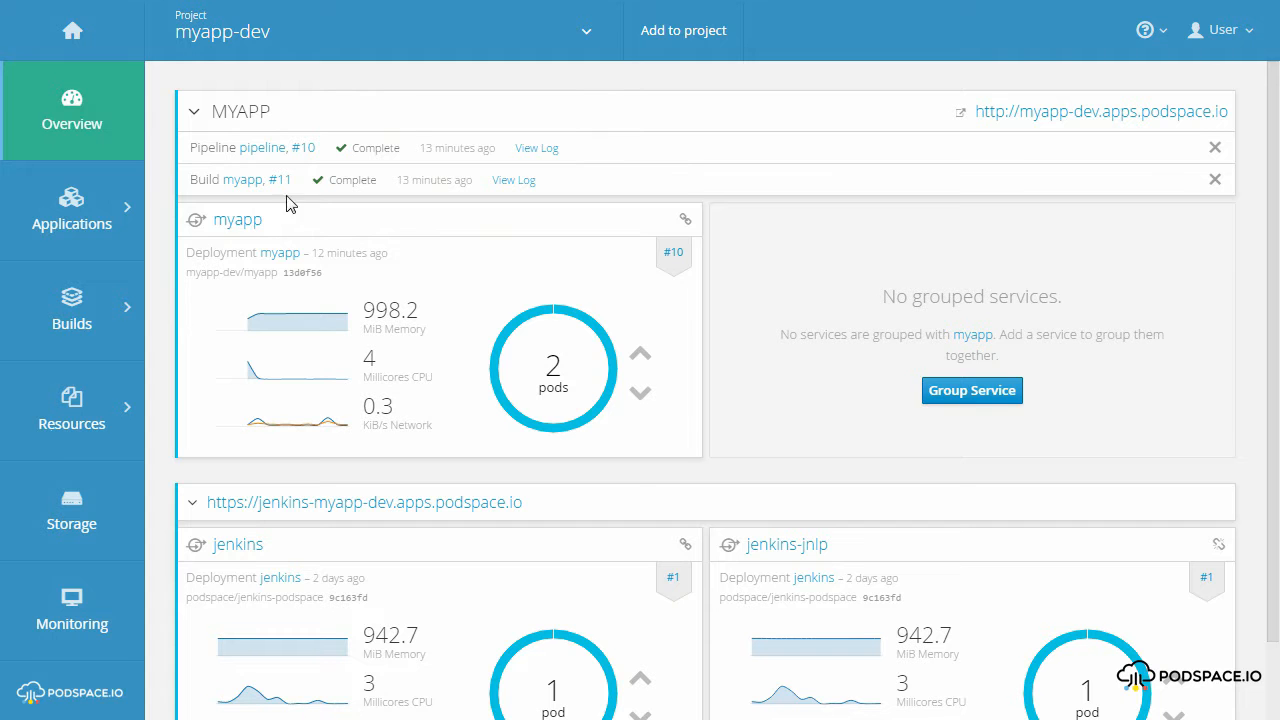
mouse_move(118, 303)
left_click(200, 343)
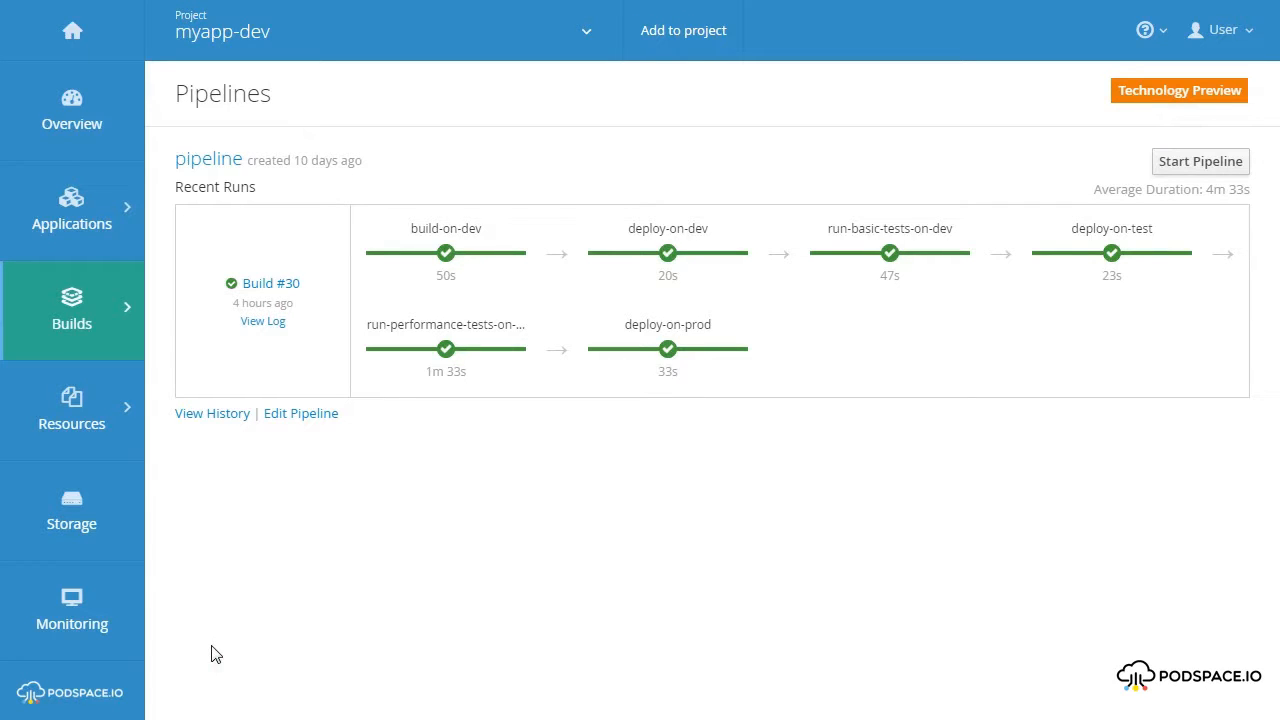
Open the pipeline's details and examine its build duration chart and past runs.
left_click(200, 160)
scroll(158, 218, "down", 1)
scroll(158, 218, "down", 5)
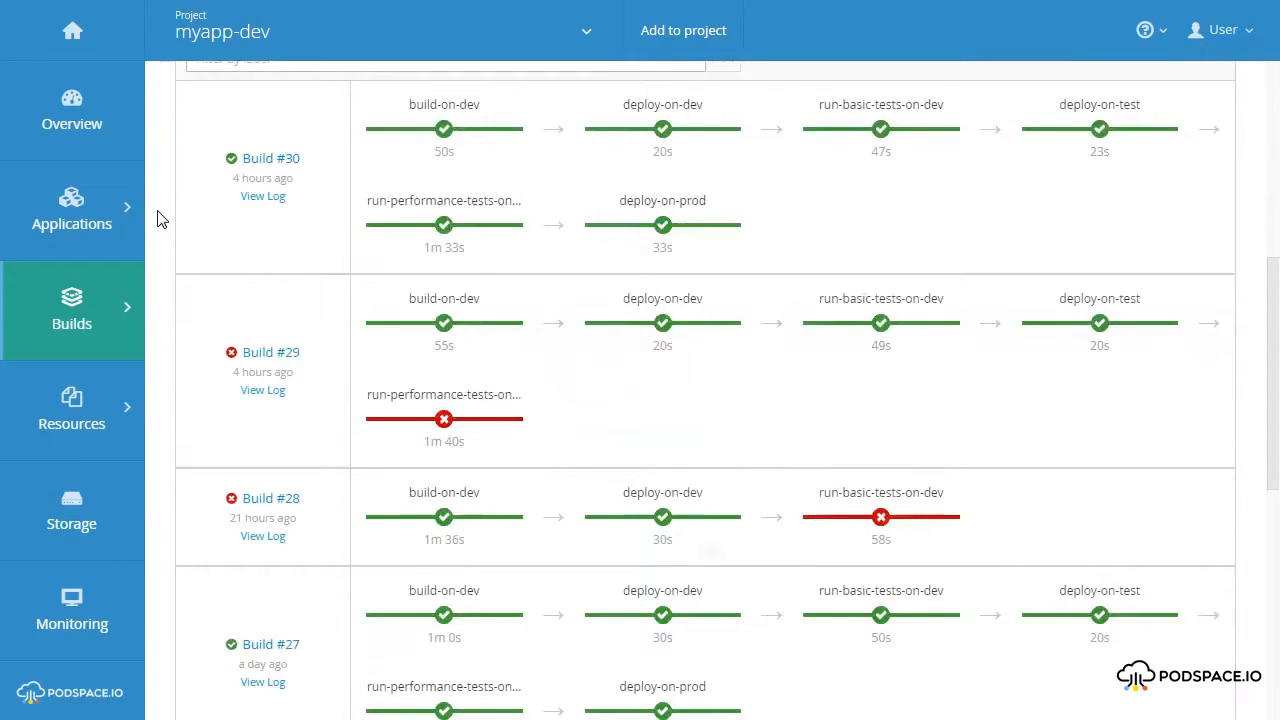
scroll(158, 218, "up", 6)
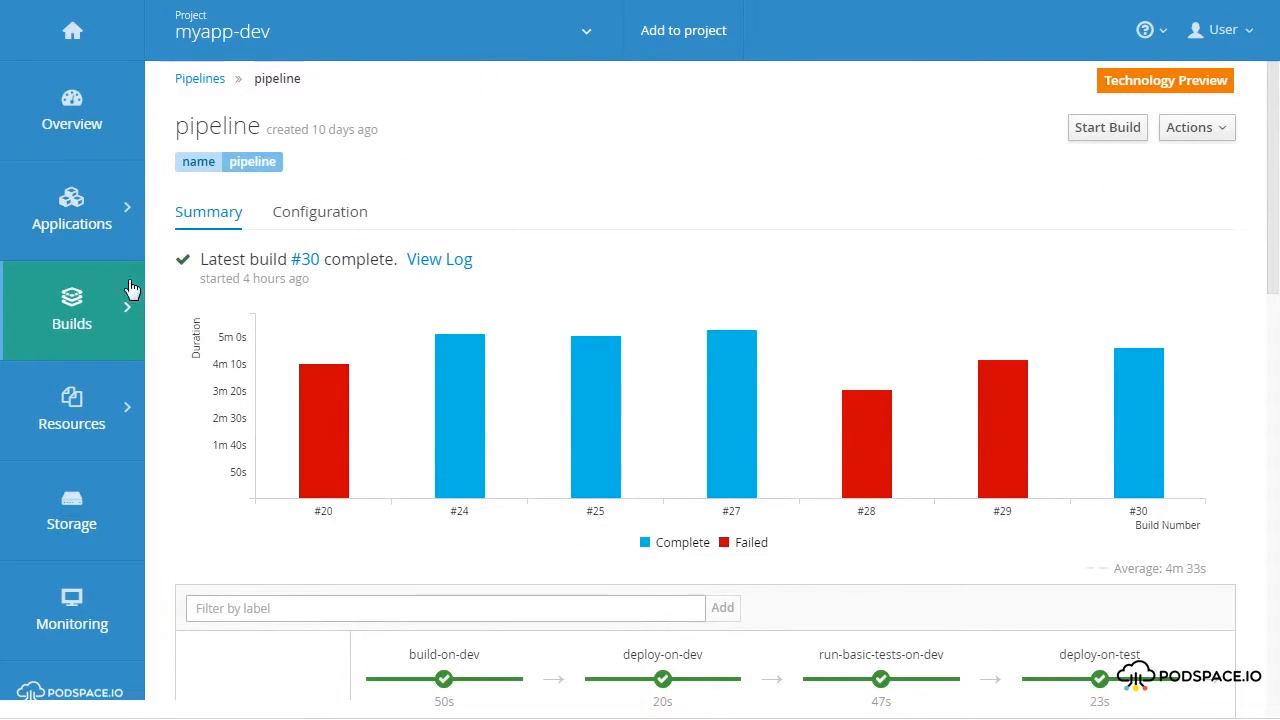
Return to the myapp-dev pipelines overview and start a new pipeline run.
mouse_move(115, 306)
left_click(197, 338)
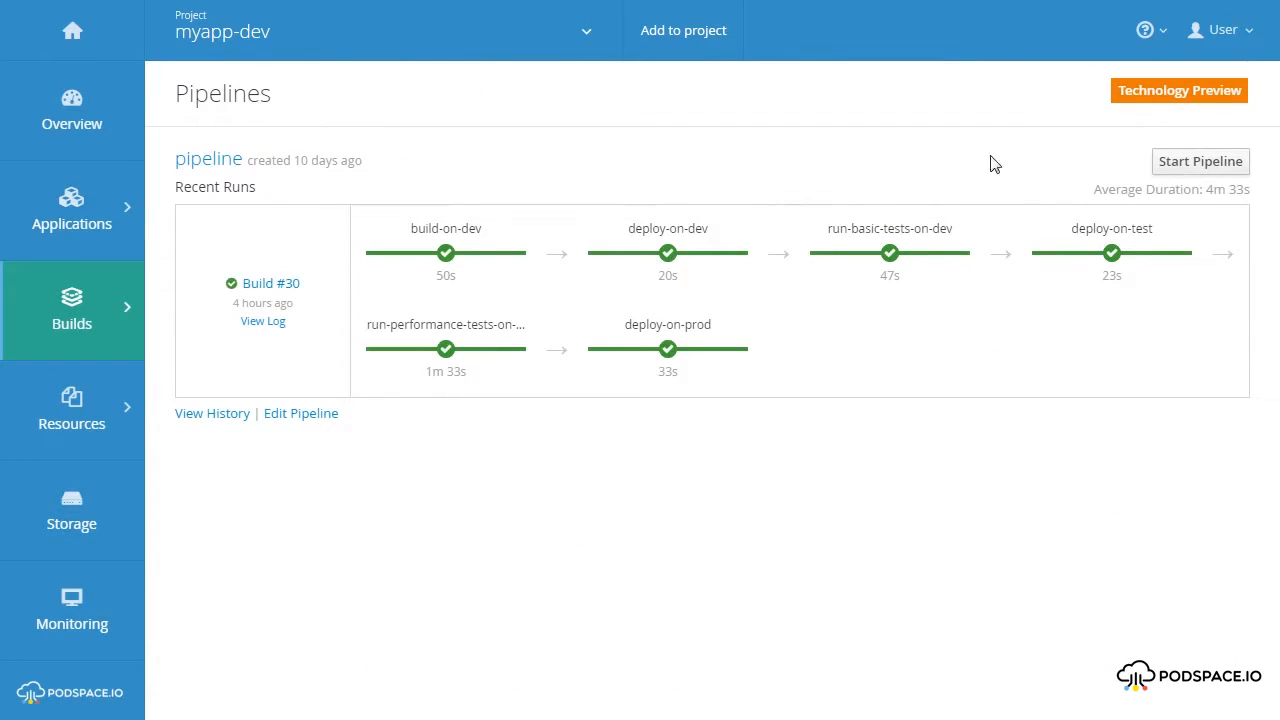
left_click(1192, 163)
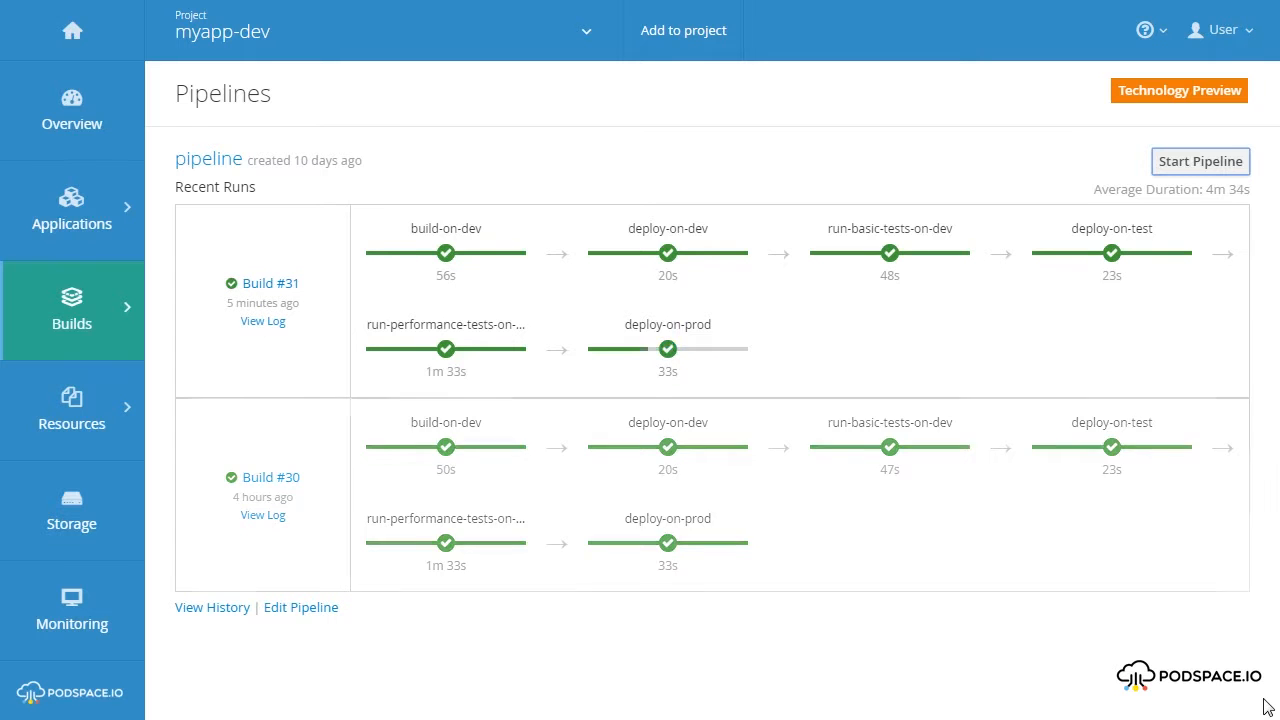
Check the myapp-prod project's overview and return to the pipelines of the myapp-dev project.
left_click(408, 52)
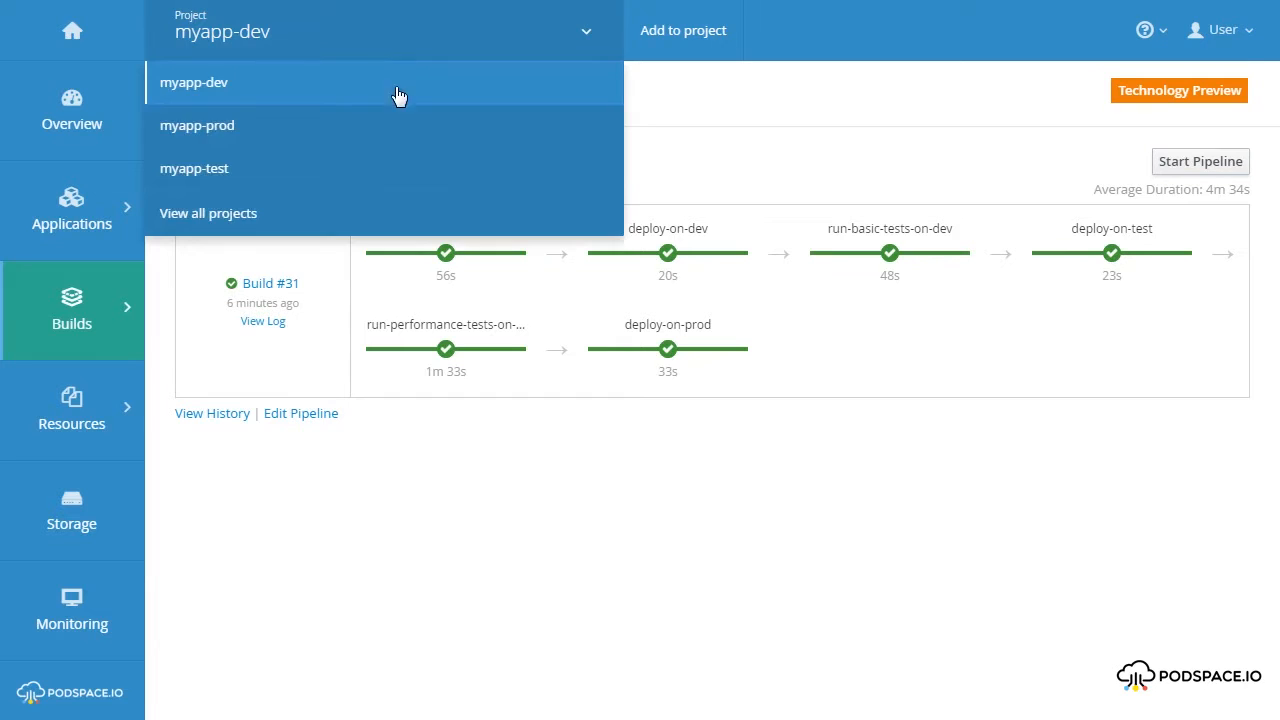
left_click(394, 128)
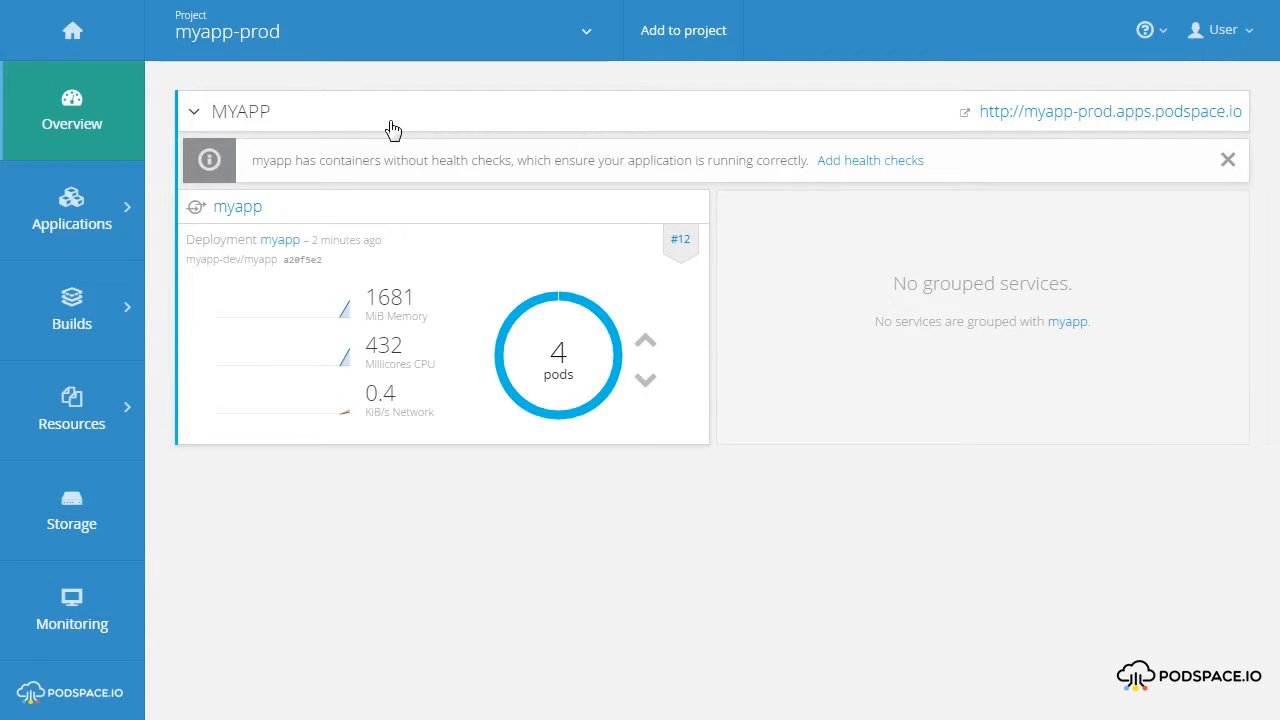
left_click(342, 40)
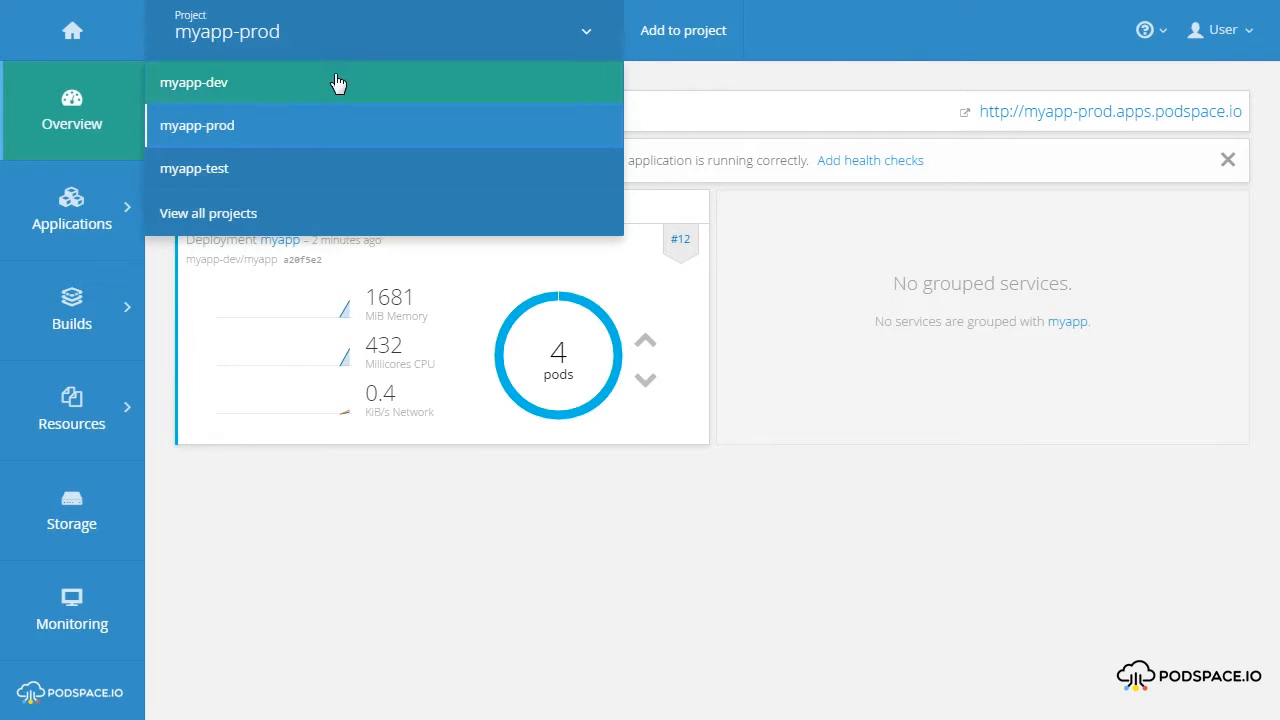
left_click(337, 82)
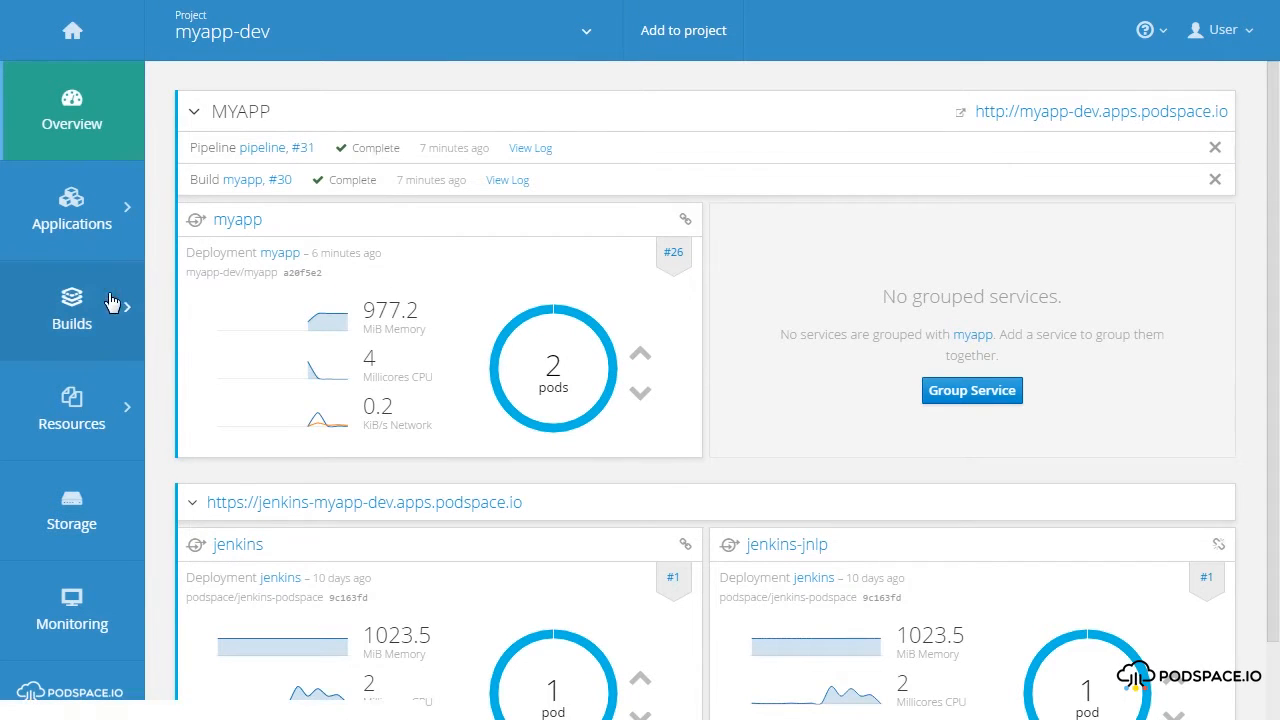
mouse_move(134, 314)
left_click(192, 338)
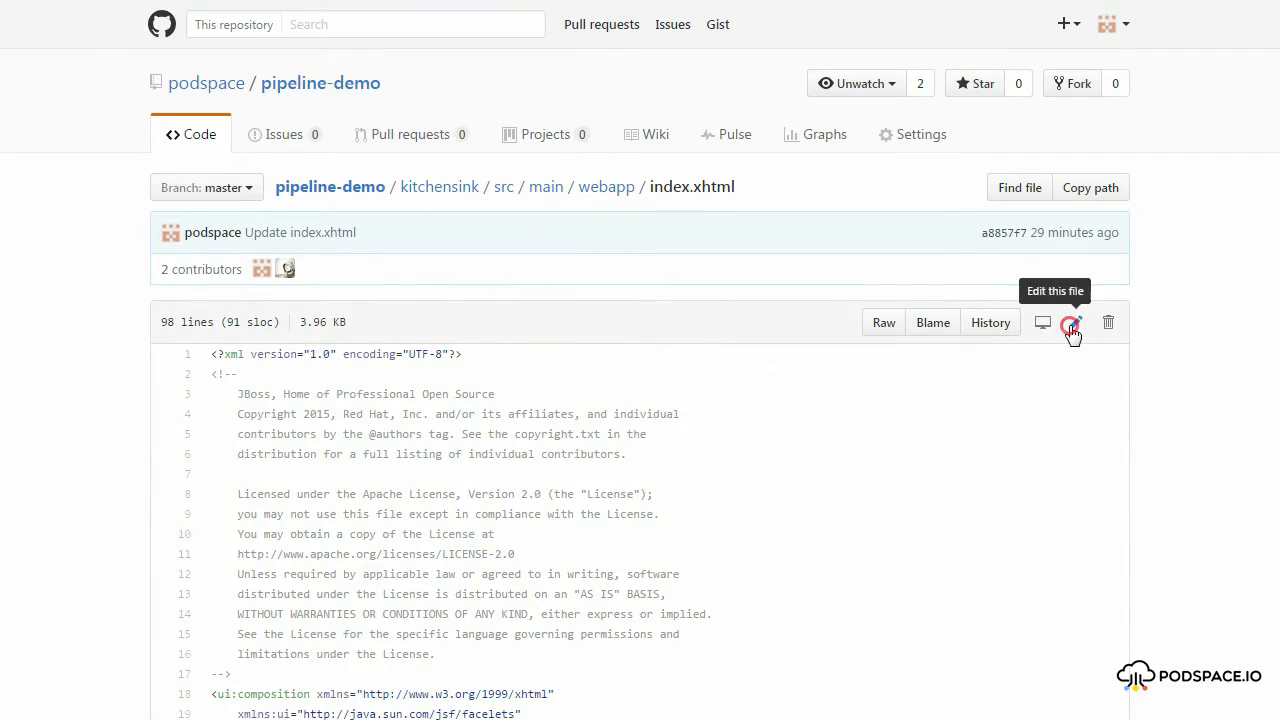
Edit index.xhtml in the pipeline-demo repository on GitHub, replacing commandButton with message in the register element's tag.
left_click(1074, 322)
scroll(1174, 298, "down", 8)
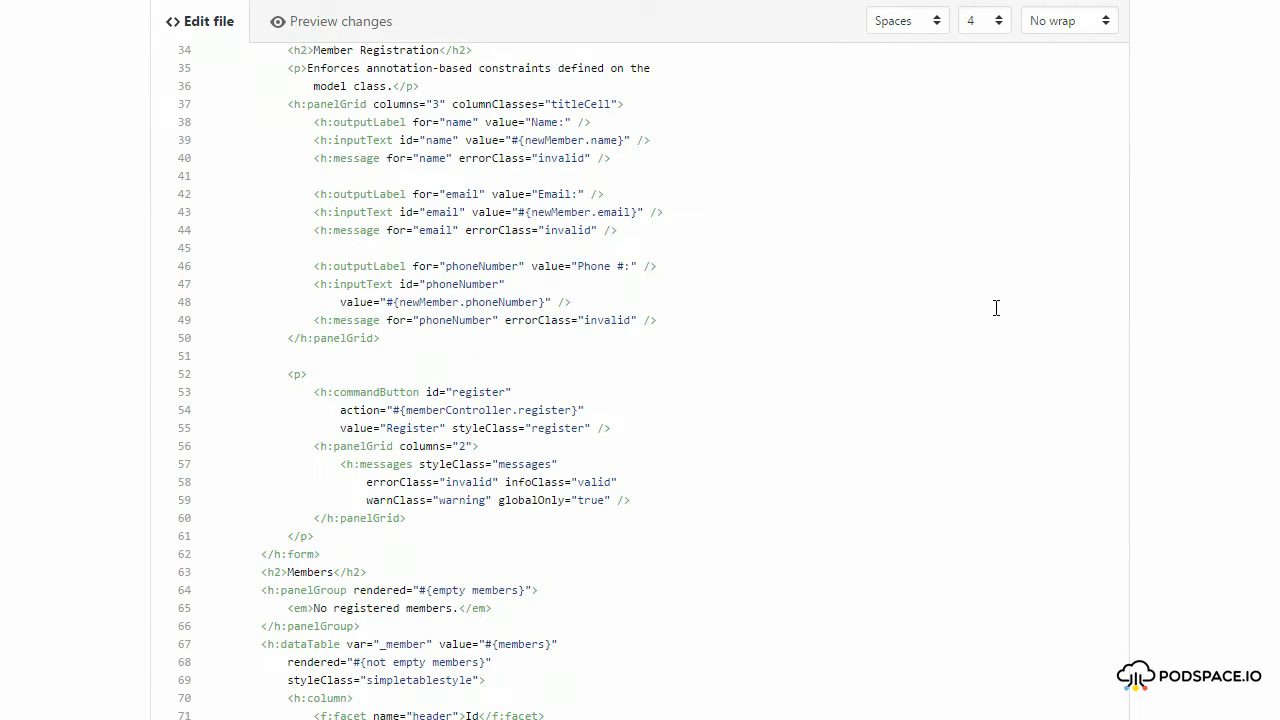
left_click_drag(422, 392, 334, 392)
key("BackSpace")
type("message")
Append "- Change v1: Broken Button" to the "Welcome to Wildfly!" heading in index.xhtml.
scroll(337, 392, "up", 3)
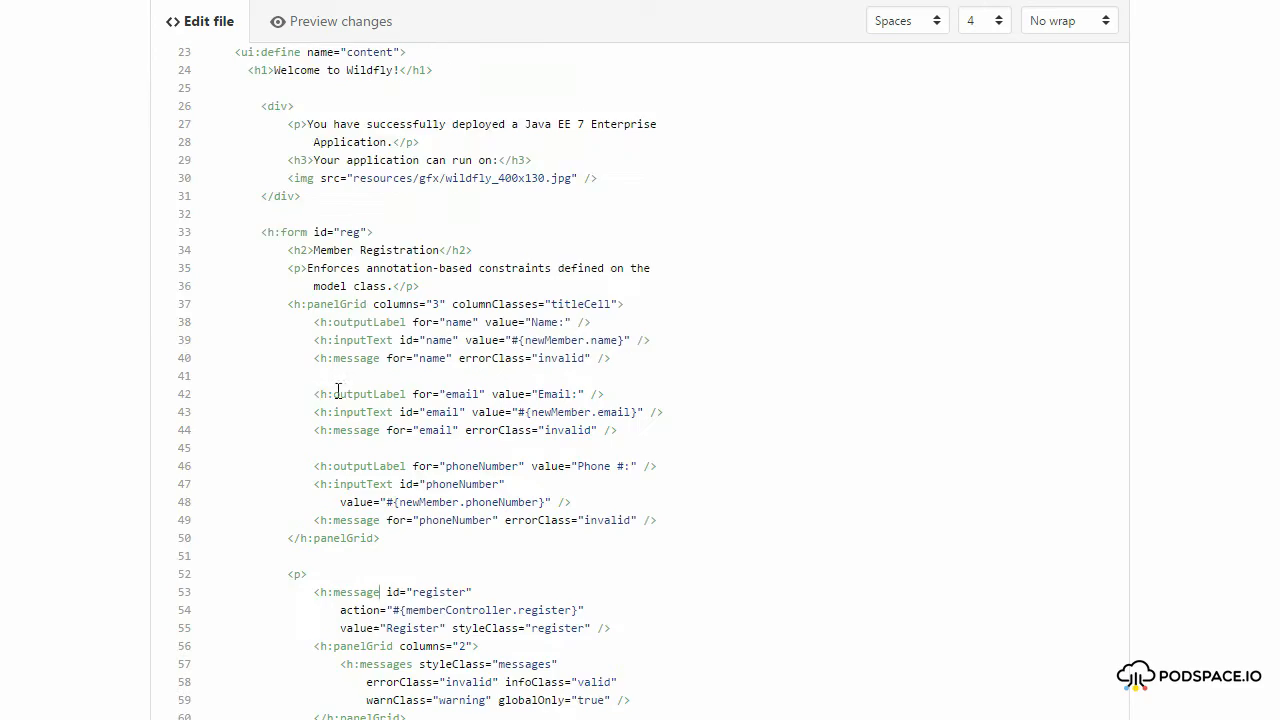
scroll(337, 392, "up", 1)
left_click(397, 195)
type("- Change v1: ")
type("Broken Button")
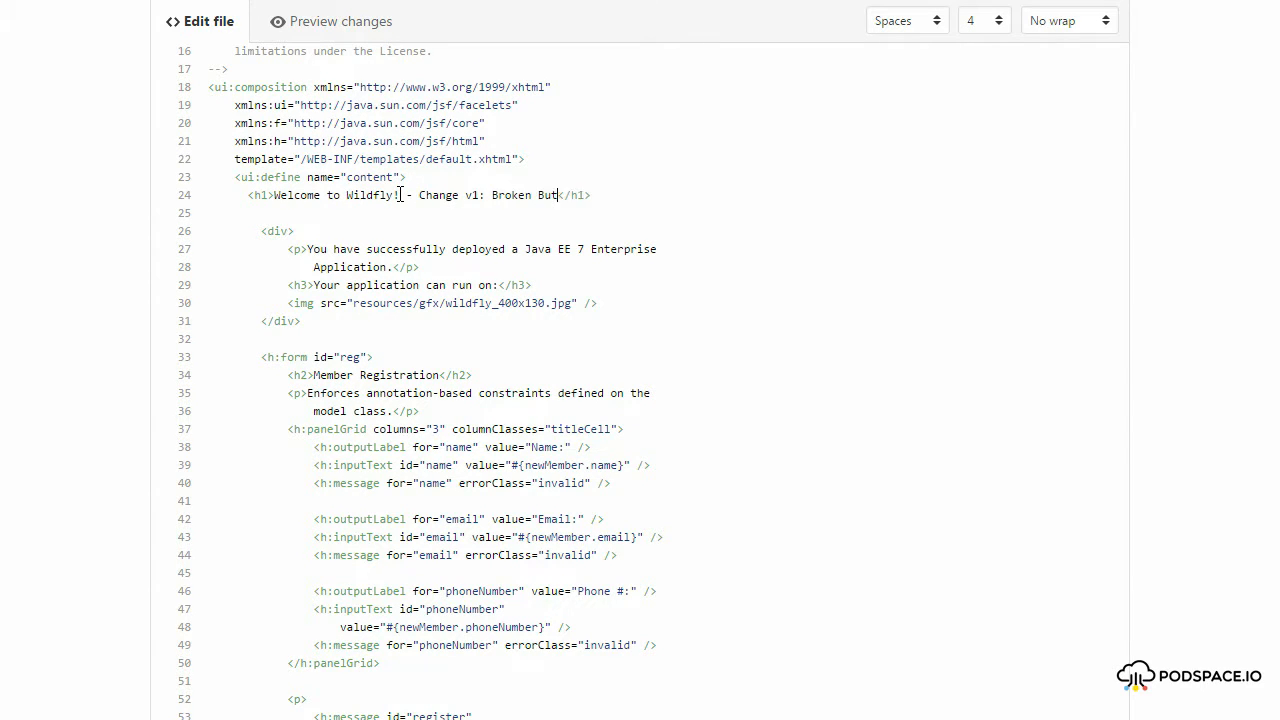
Commit the index.xhtml change directly to the master branch and start a new run of the myapp-dev pipeline.
scroll(112, 338, "down", 5)
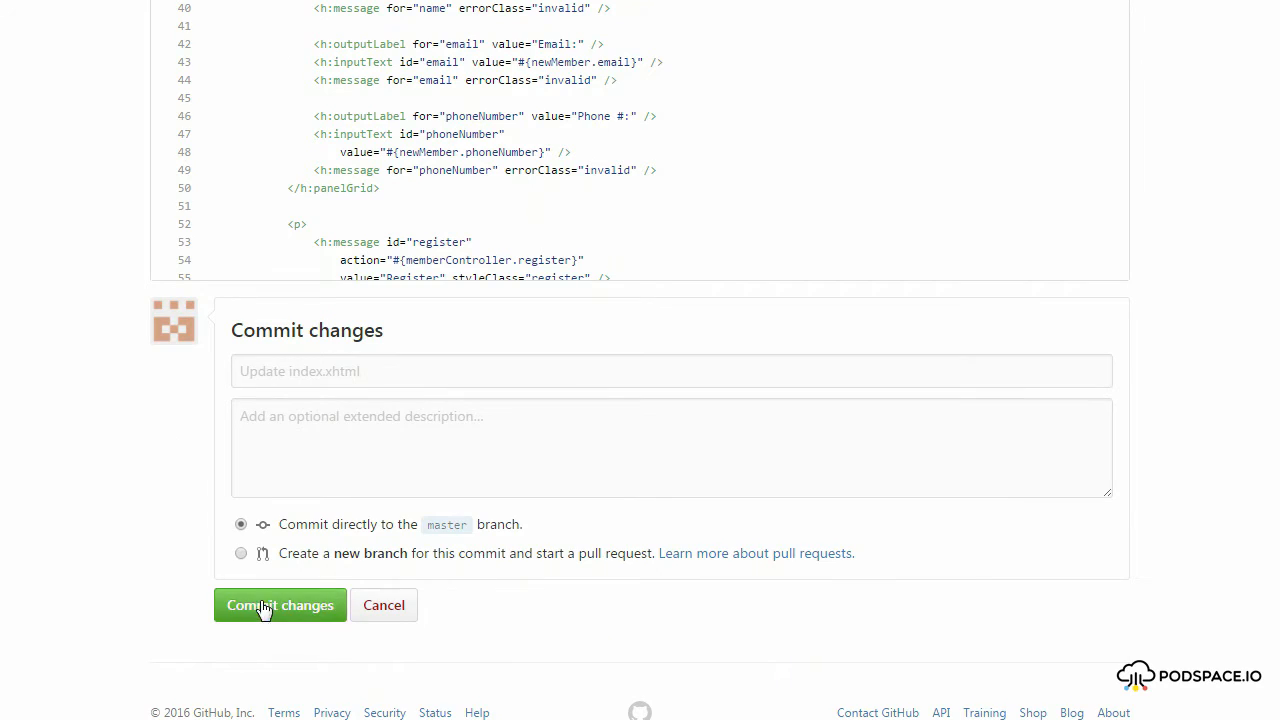
left_click(266, 606)
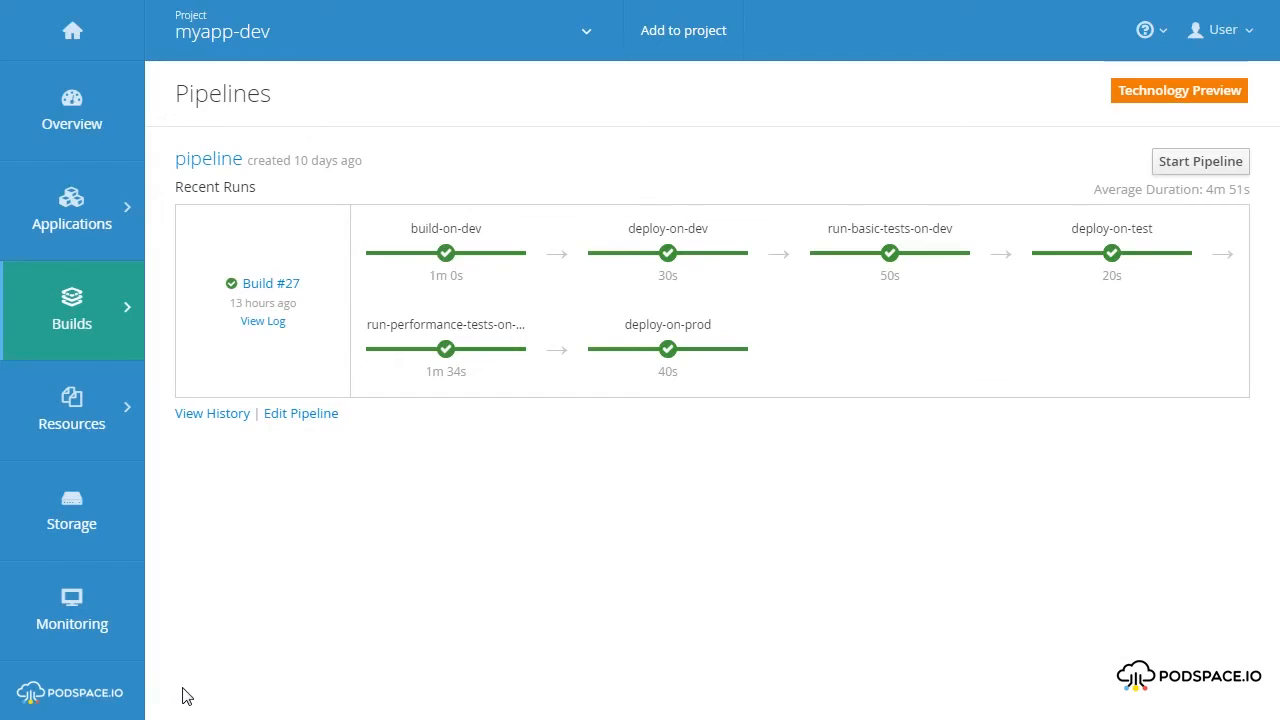
left_click(1195, 168)
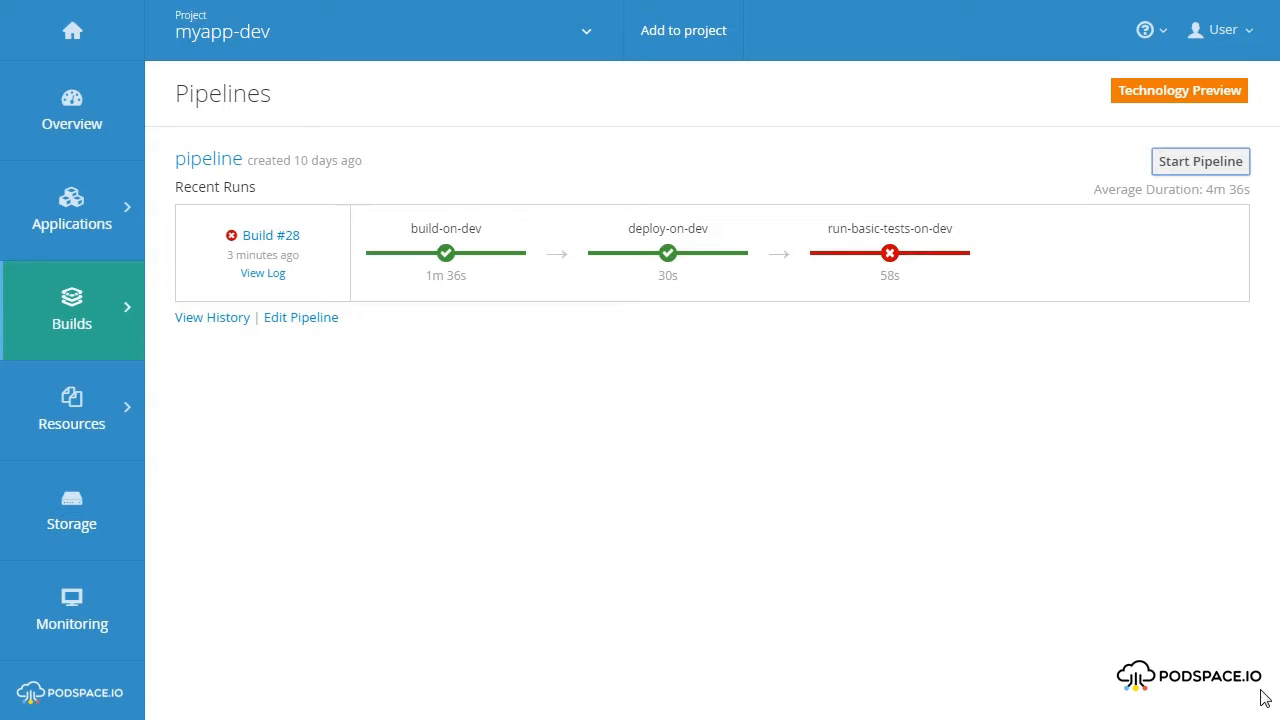
Compare the welcome heading and registration form of the kitchensink app on the myapp-dev, myapp-test and myapp-prod sites.
left_click(343, 20)
left_click_drag(190, 46, 163, 46)
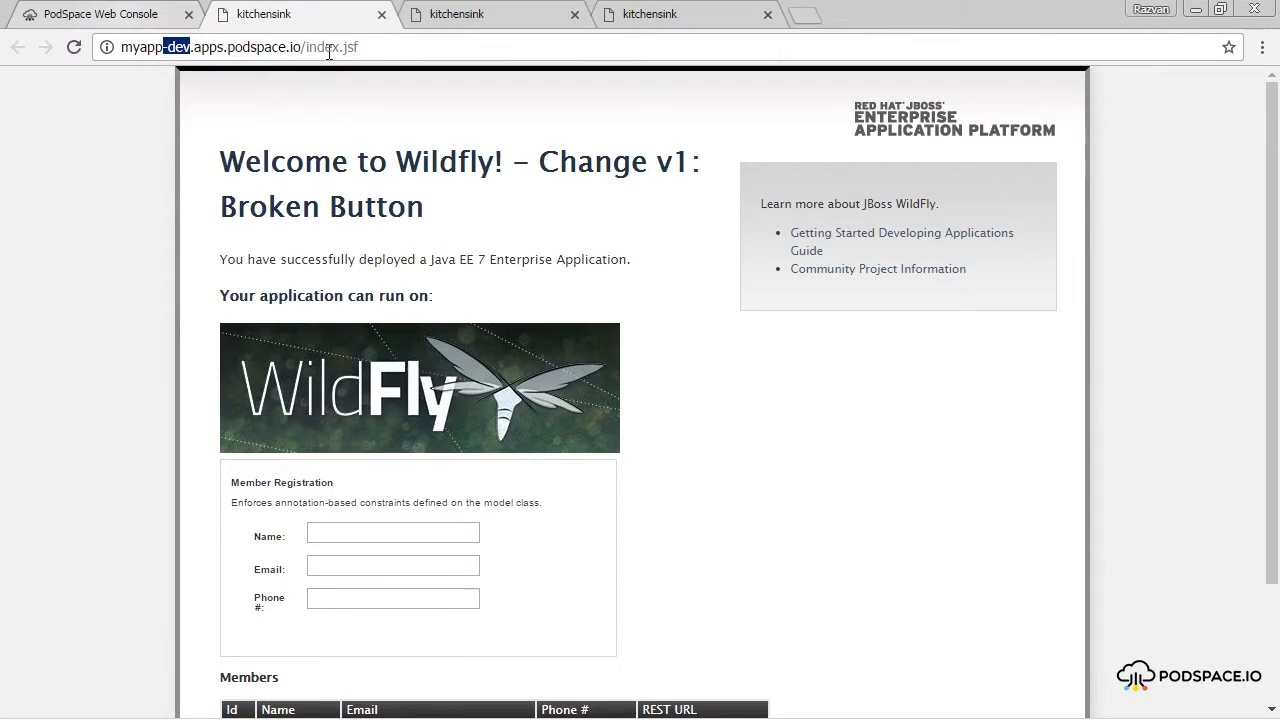
left_click(508, 19)
left_click_drag(191, 47, 163, 50)
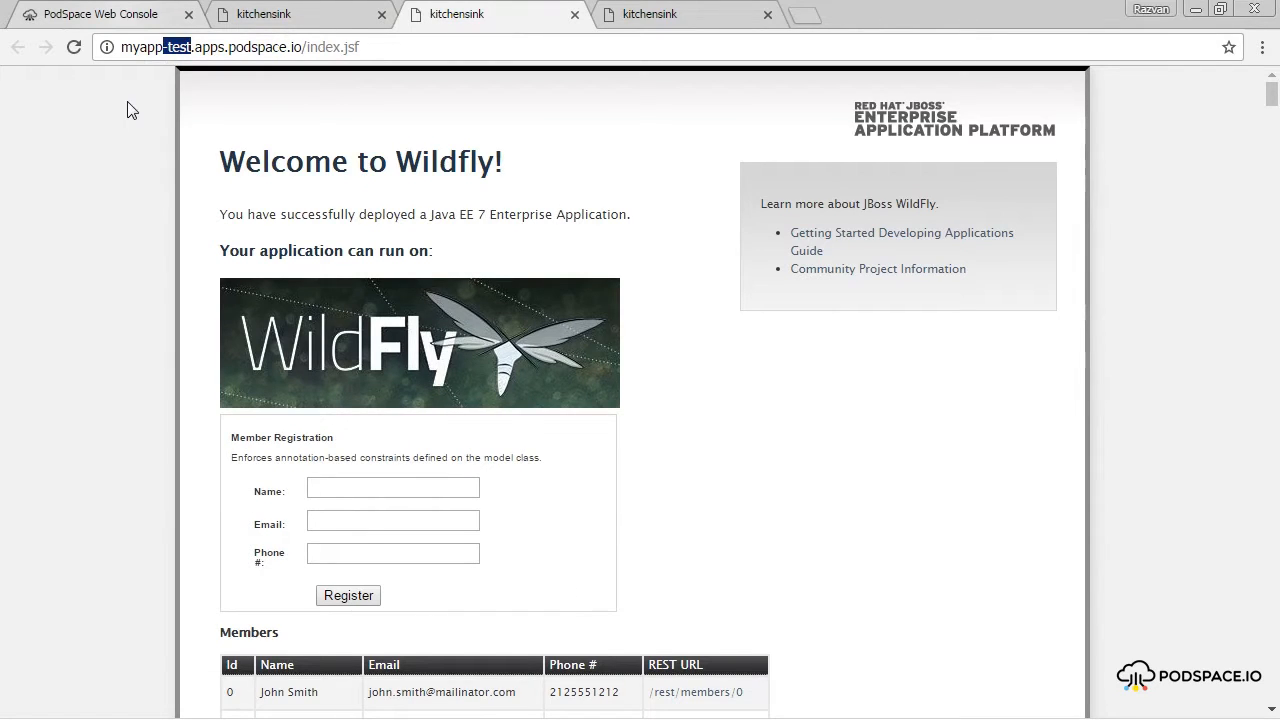
left_click(651, 15)
left_click_drag(197, 47, 163, 50)
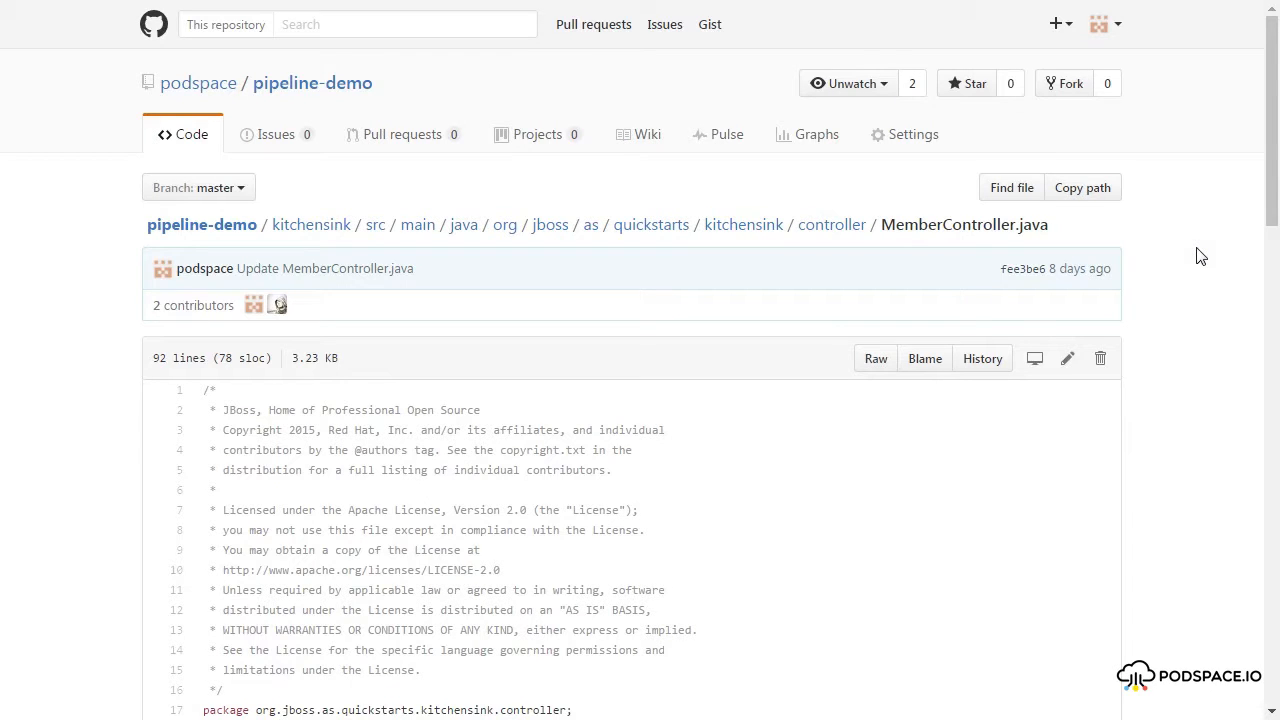
Uncomment the makeItSlow() call in register() of MemberController.java on GitHub and commit the change directly to the master branch.
left_click(1067, 358)
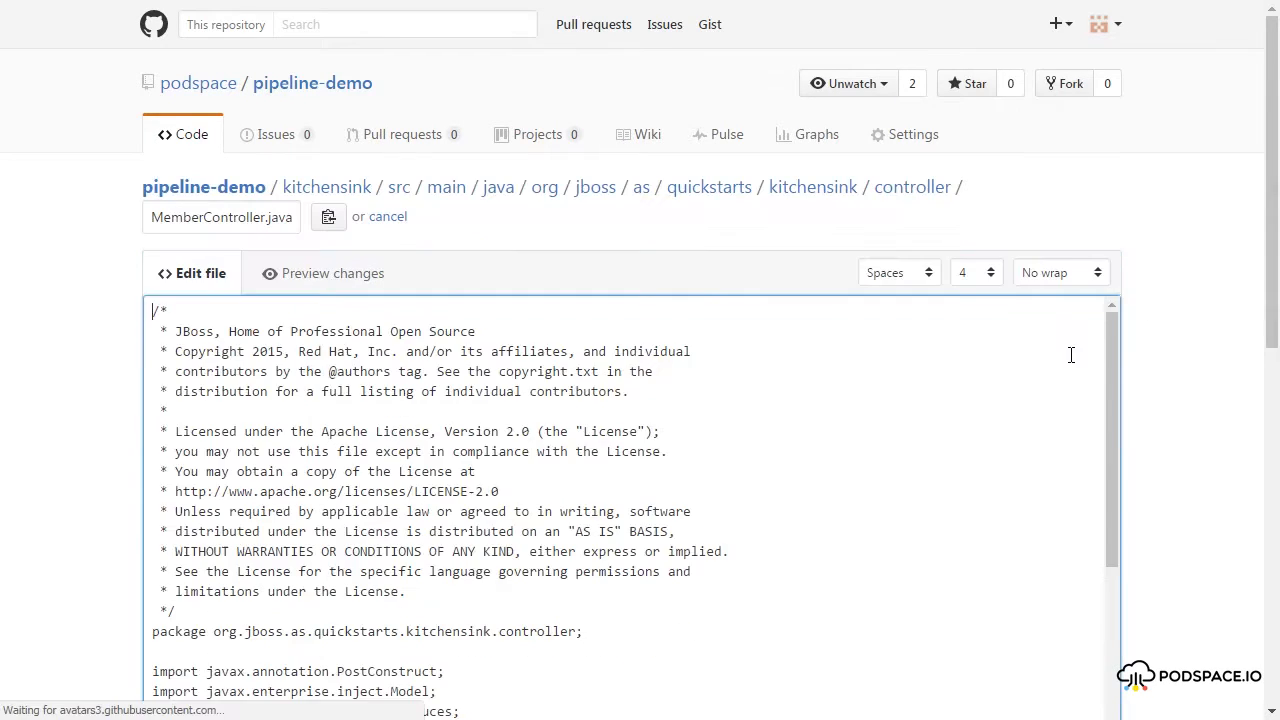
scroll(1186, 428, "down", 3)
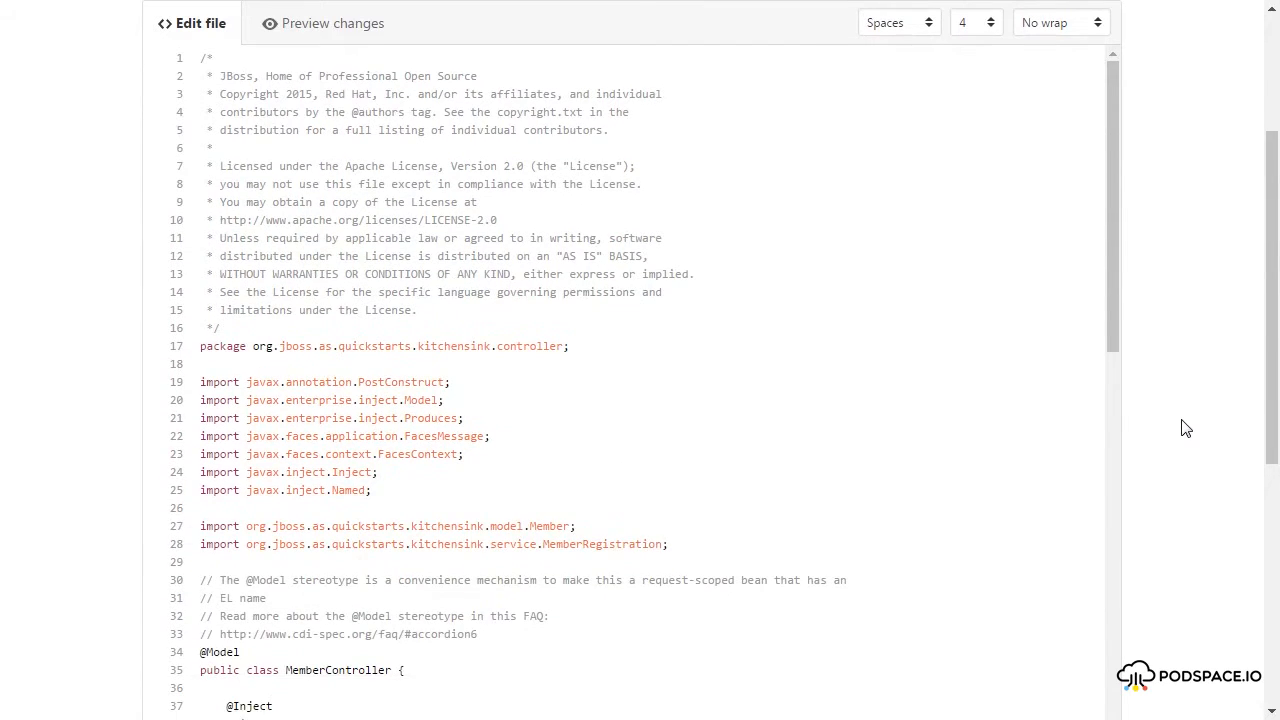
scroll(891, 448, "down", 7)
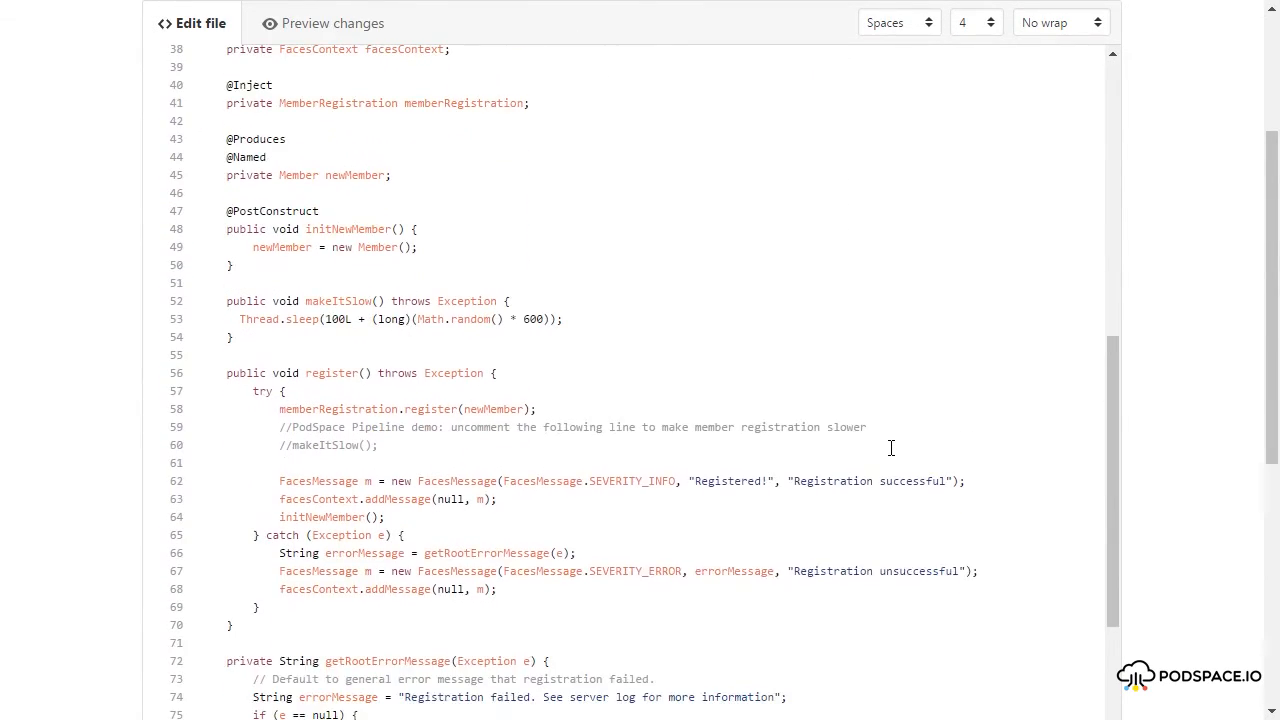
left_click(290, 445)
key("BackSpace")
key("BackSpace")
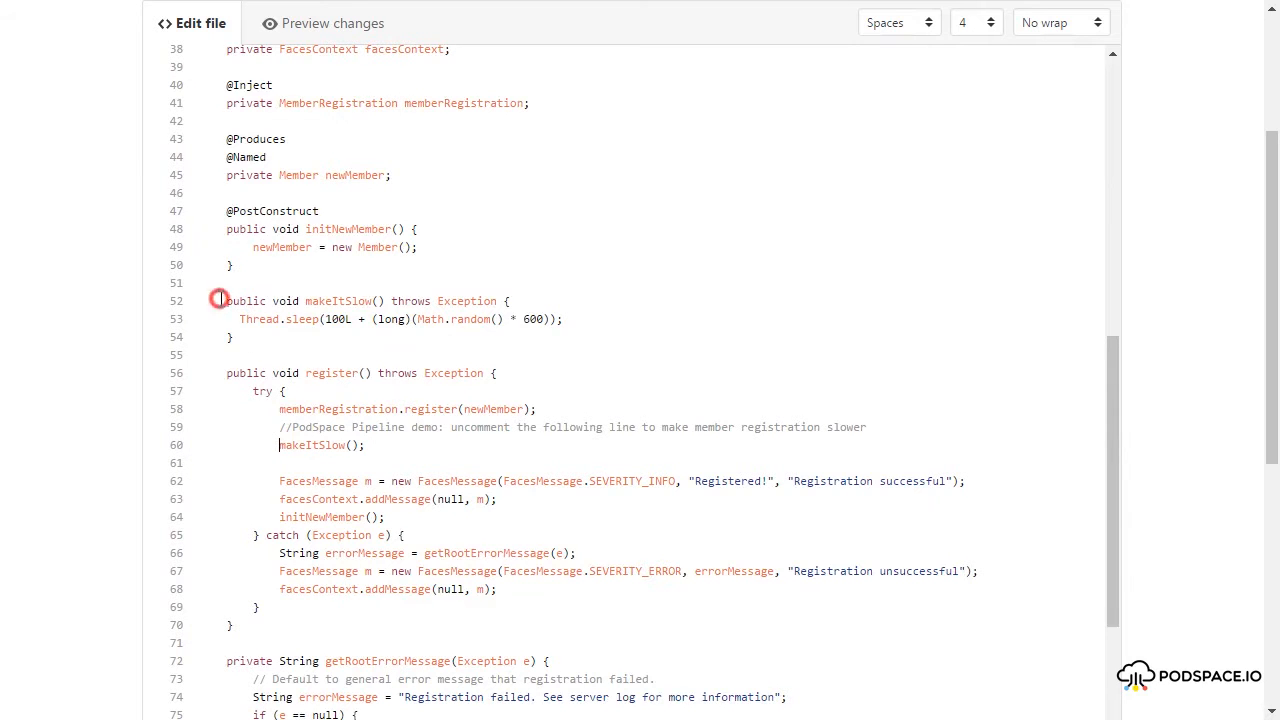
left_click_drag(222, 299, 263, 343)
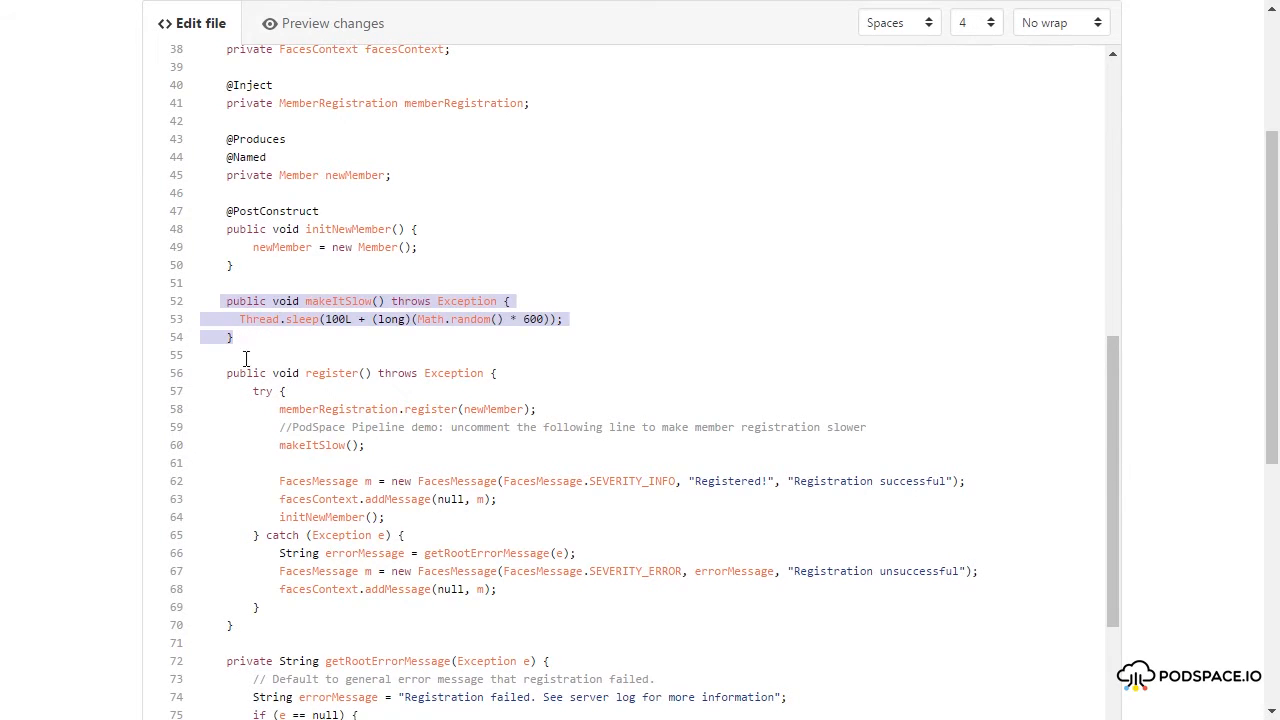
scroll(86, 449, "down", 5)
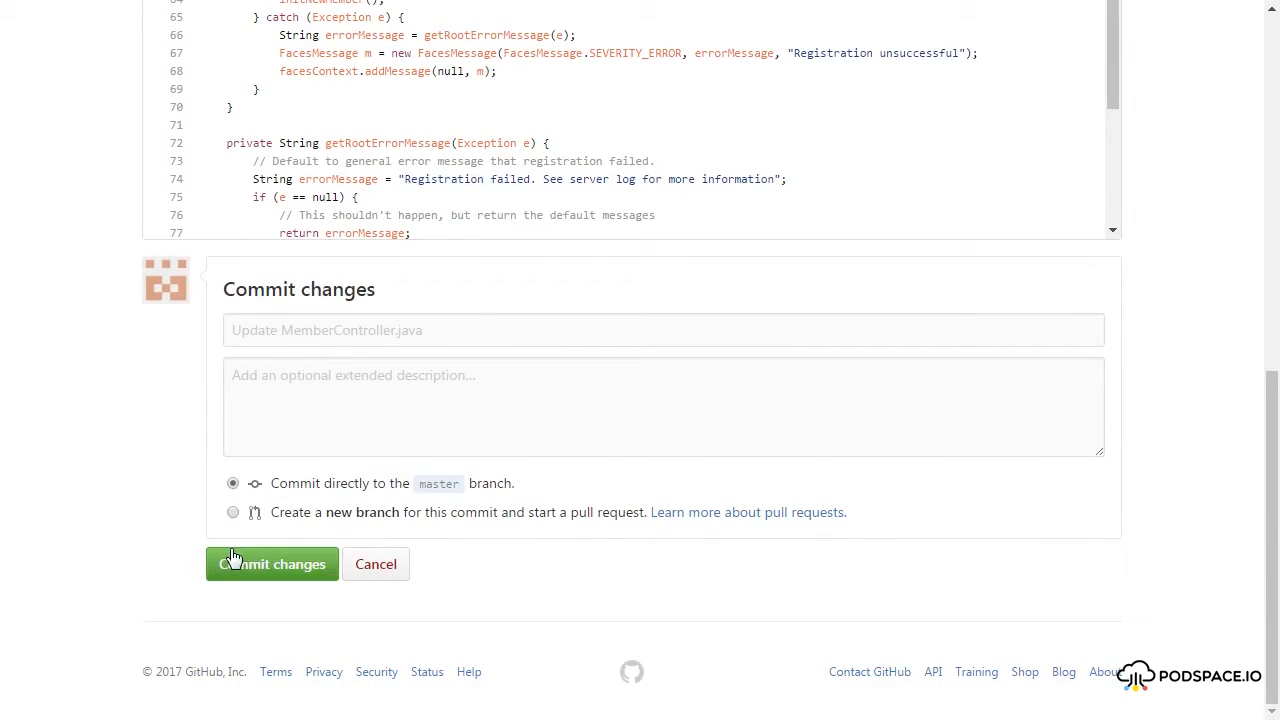
left_click(232, 557)
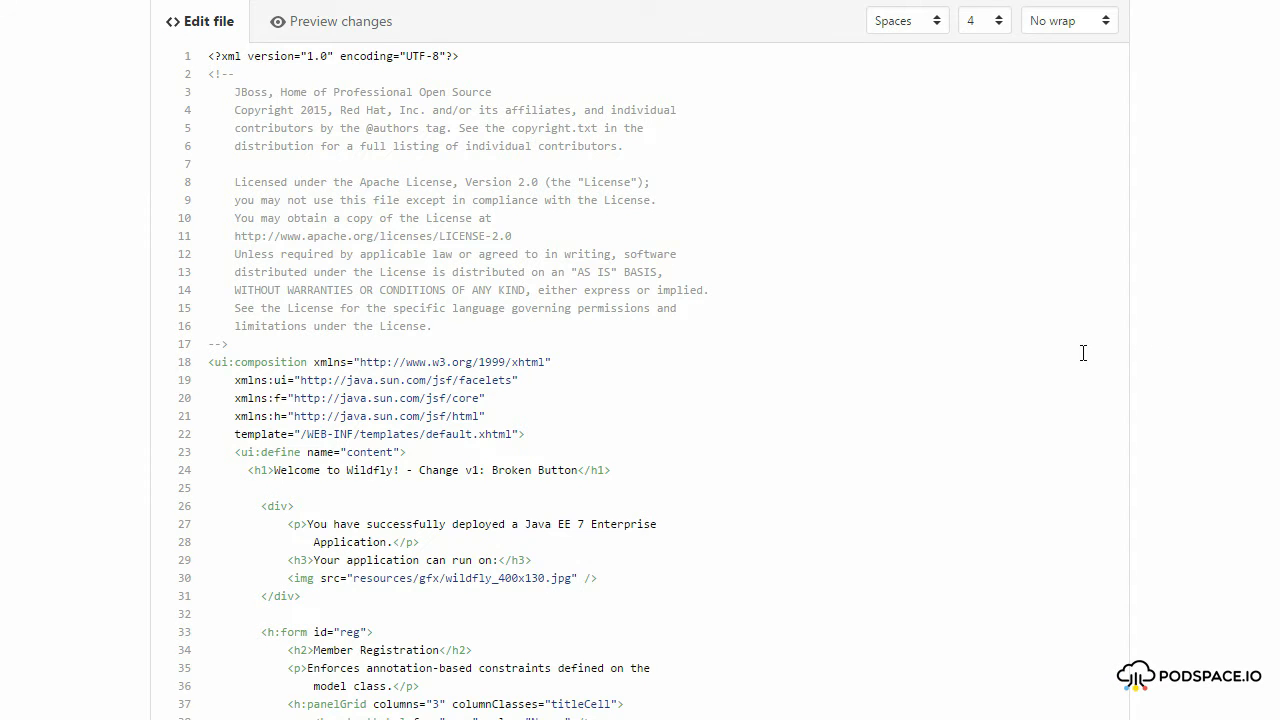
In index.xhtml, change the heading's suffix to "Change v2: Slow" and restore commandButton in the register element's tag.
scroll(1083, 353, "down", 2)
left_click_drag(577, 295, 420, 297)
type("Change v2: Slow")
scroll(421, 300, "down", 6)
left_click_drag(380, 293, 336, 299)
type("commandButton")
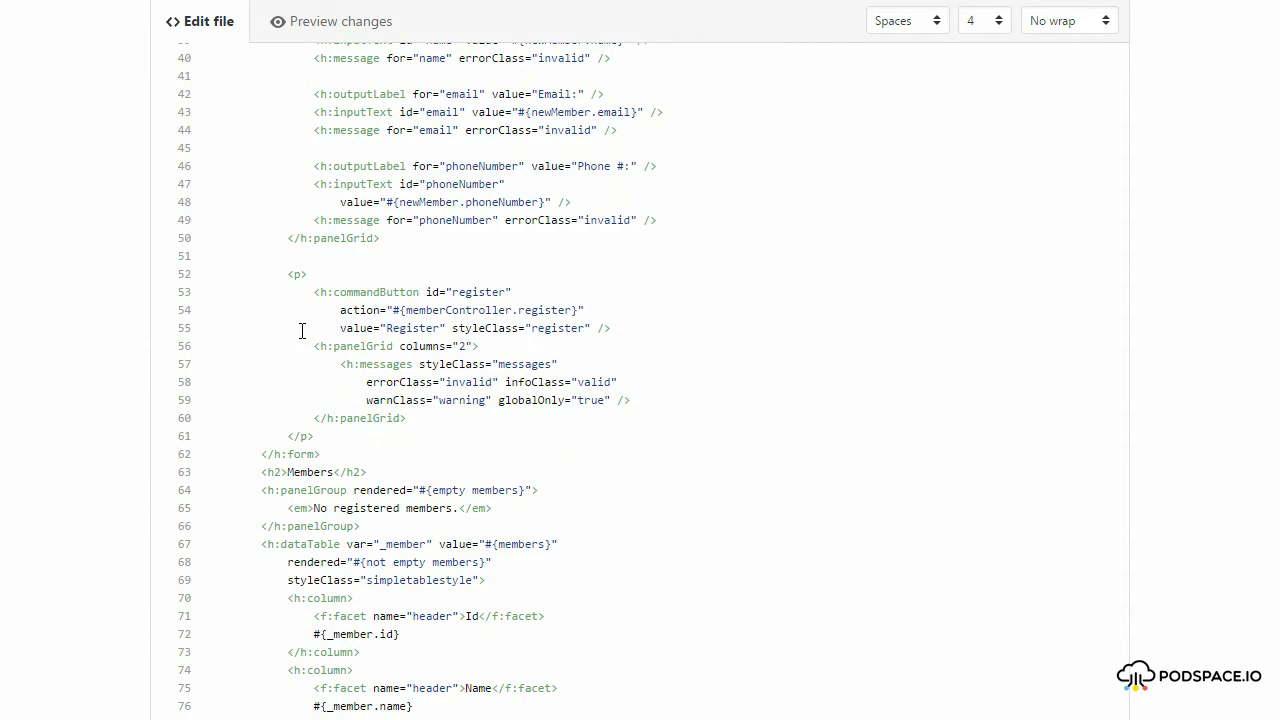
Commit the v2 edits of index.xhtml and start another run of the myapp-dev pipeline.
scroll(98, 400, "down", 6)
left_click(280, 590)
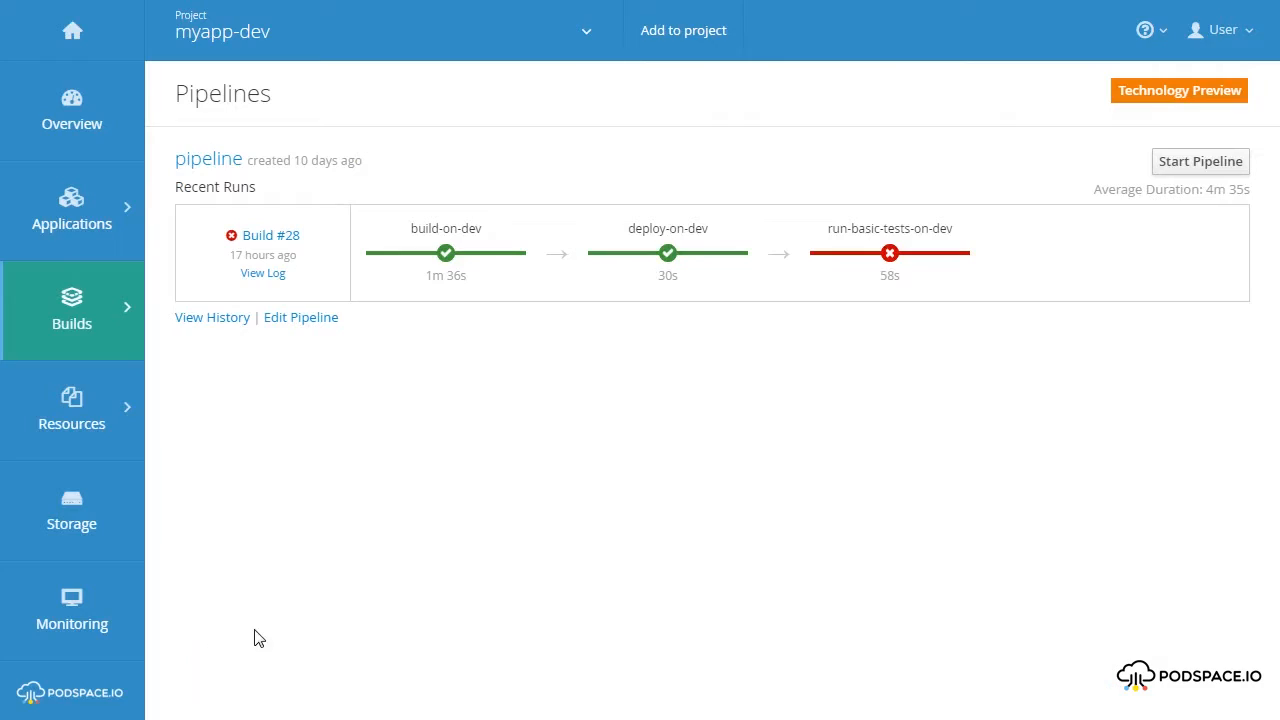
left_click(1176, 164)
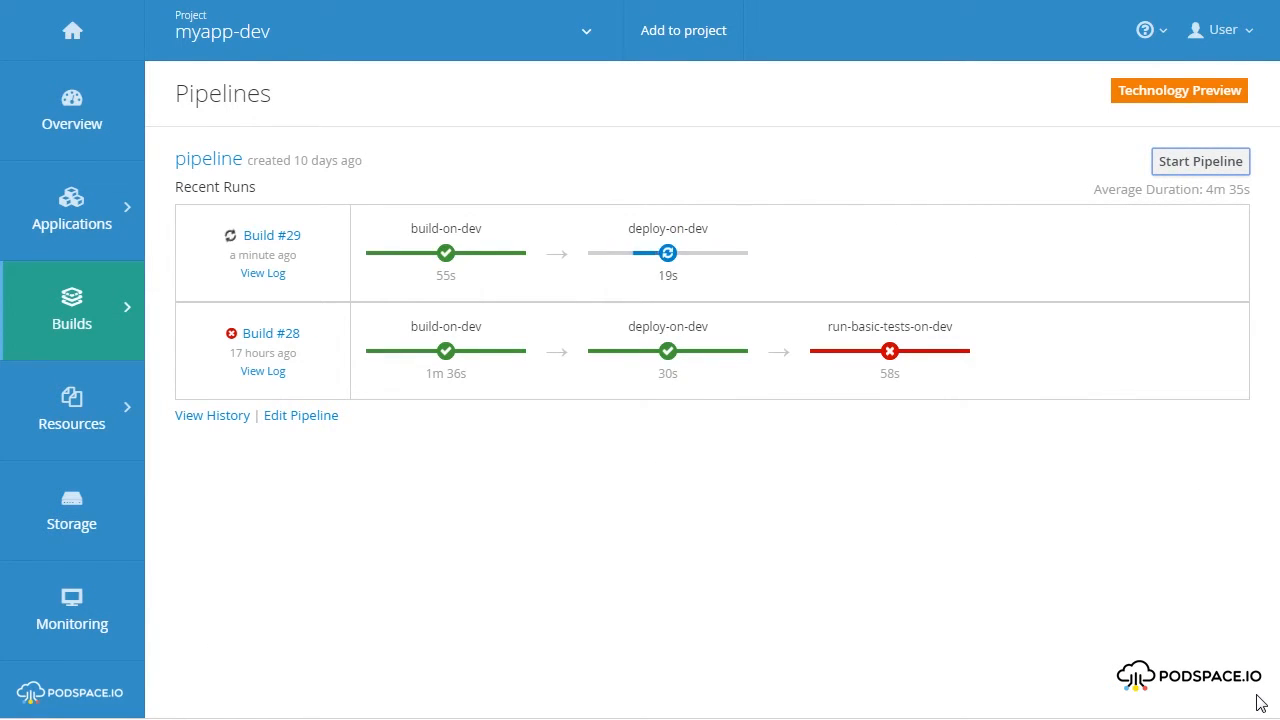
Check on the dev, test and prod kitchensink sites which environments carry the "Change v2: Slow" heading.
key("F11")
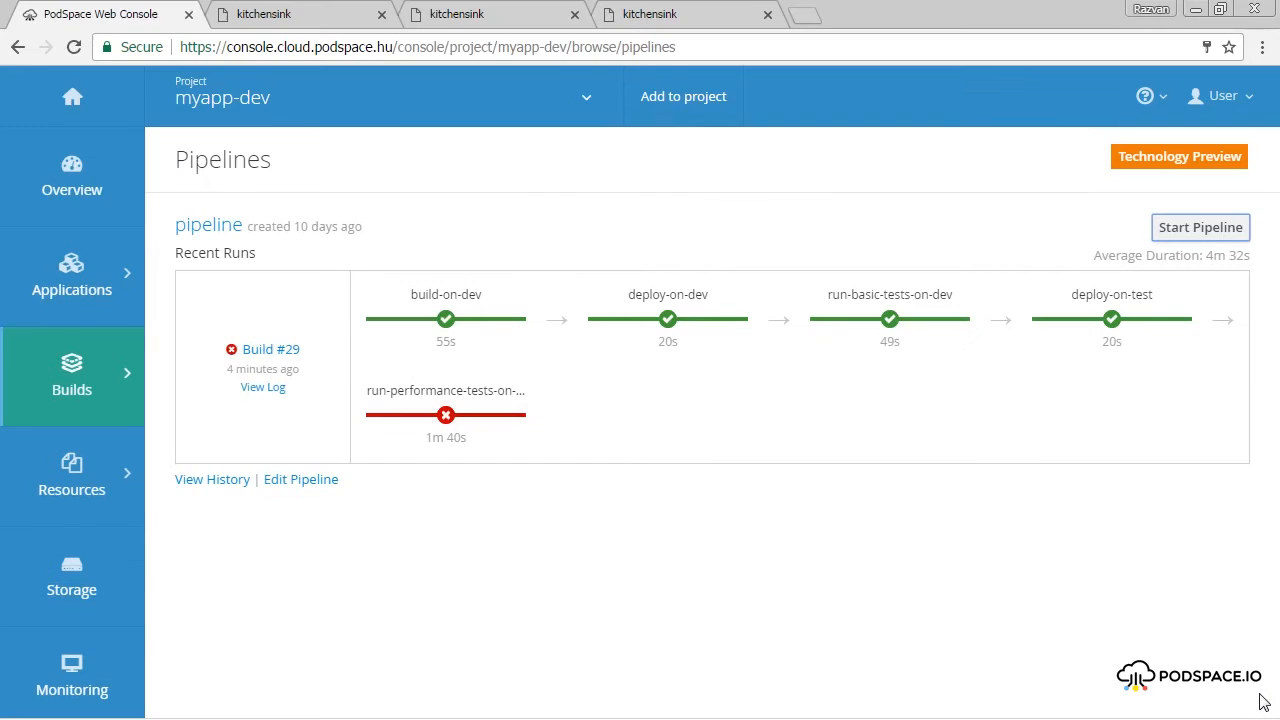
left_click(355, 12)
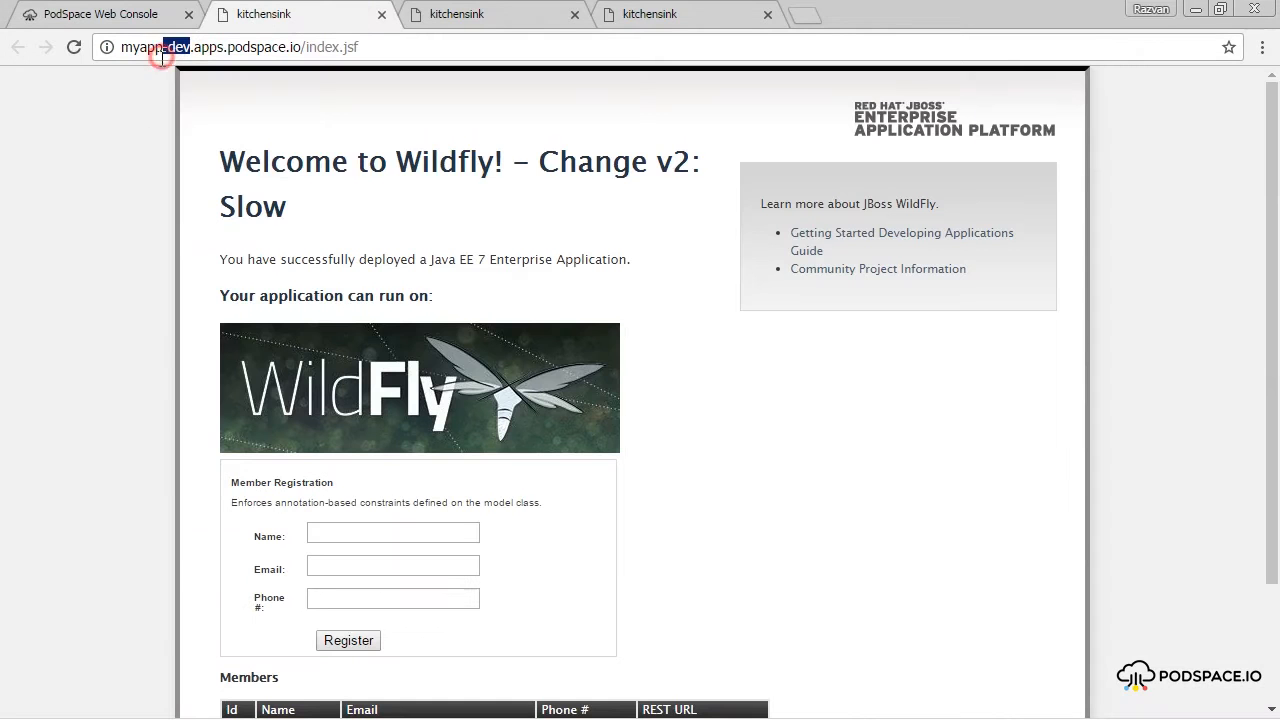
left_click(512, 18)
left_click_drag(186, 47, 163, 47)
left_click(670, 14)
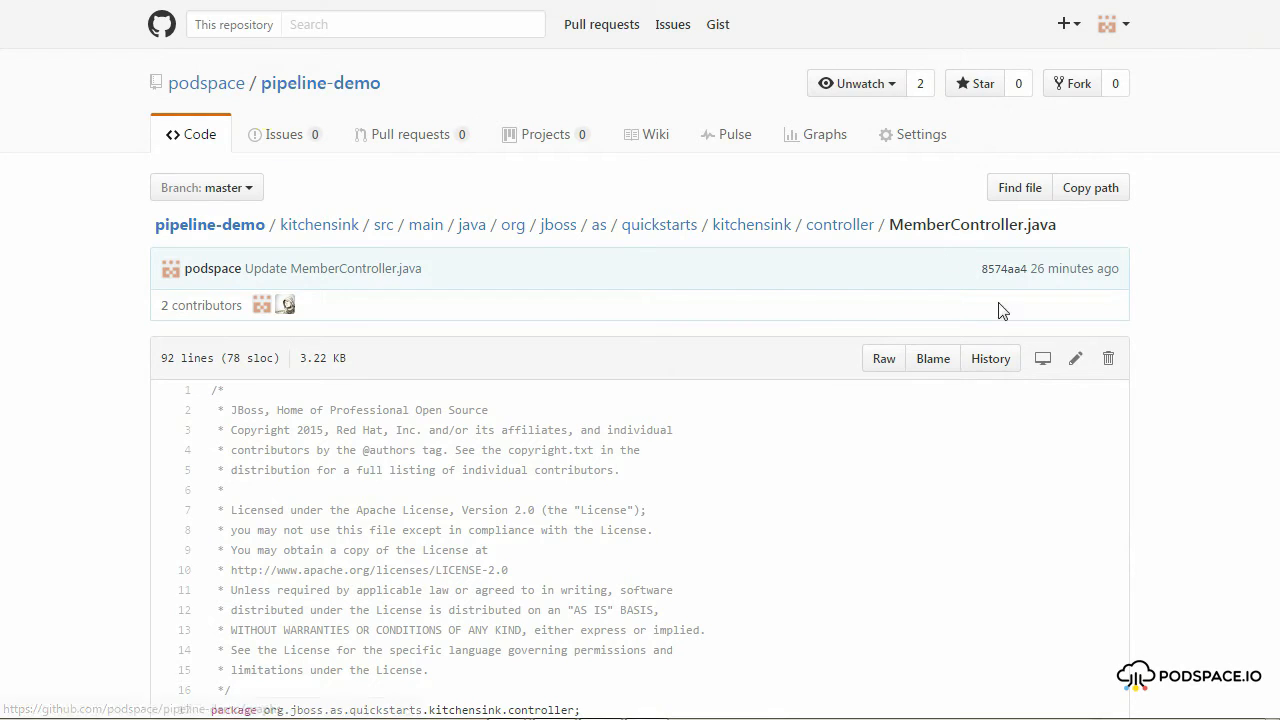
Open MemberController.java for editing on GitHub and comment out the makeItSlow() call in register().
left_click(1083, 357)
scroll(1236, 401, "down", 2)
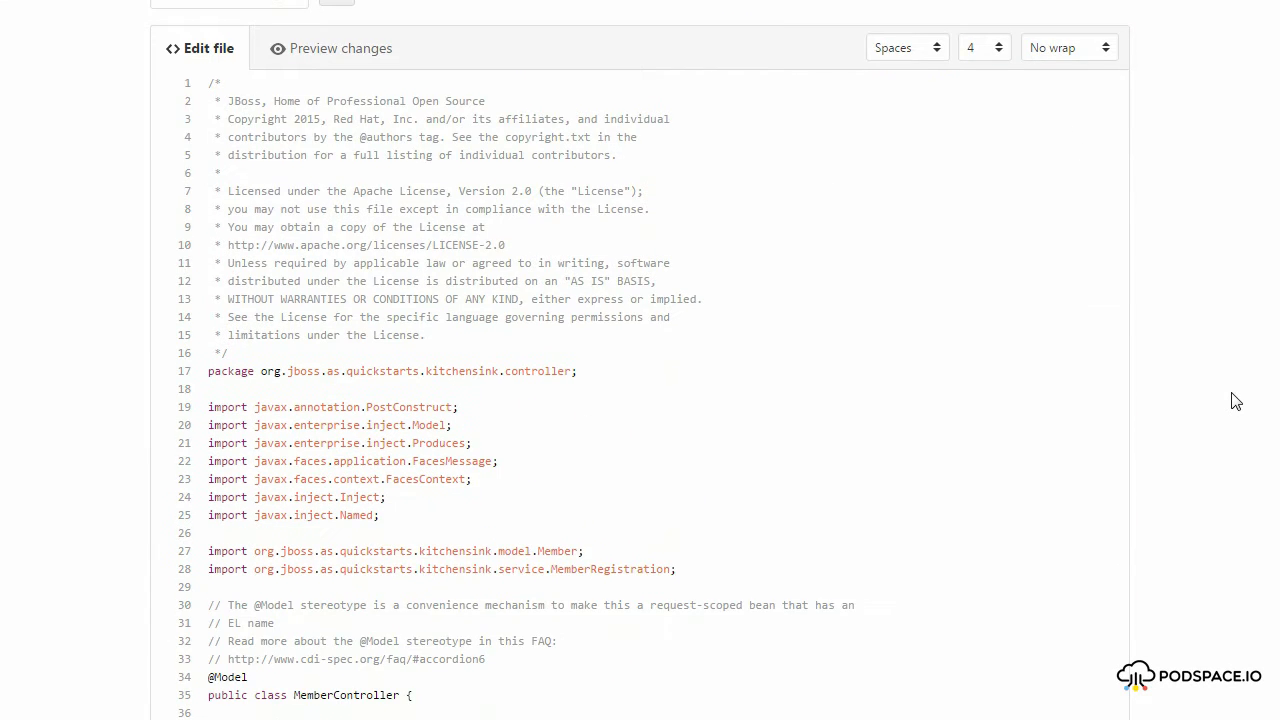
scroll(880, 368, "down", 7)
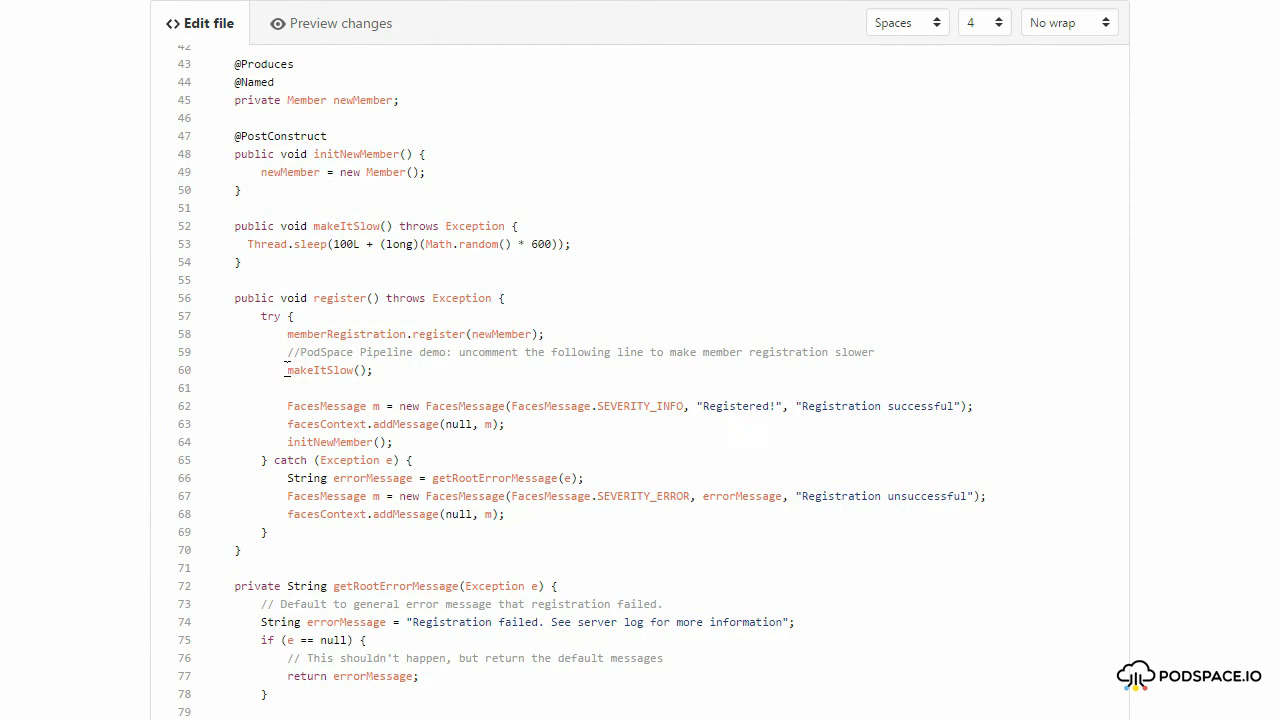
scroll(100, 400, "down", 6)
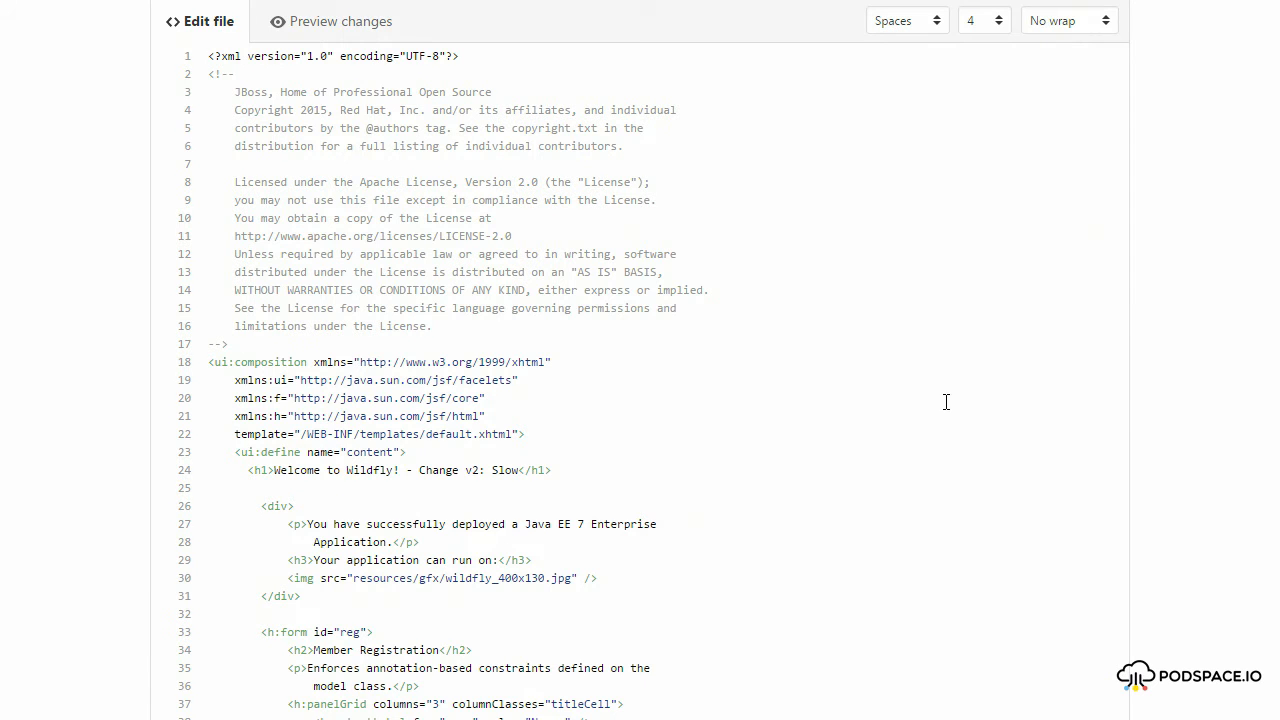
Replace the suffix of the "Welcome to Wildfly!" heading in index.xhtml with "Change v3: Everything OK".
left_click_drag(515, 471, 418, 472)
key("BackSpace")
type("Change v3: Everyt")
type("hing 20")
Commit the v3 heading change directly to the master branch and start a new myapp-dev pipeline run.
scroll(94, 543, "down", 5)
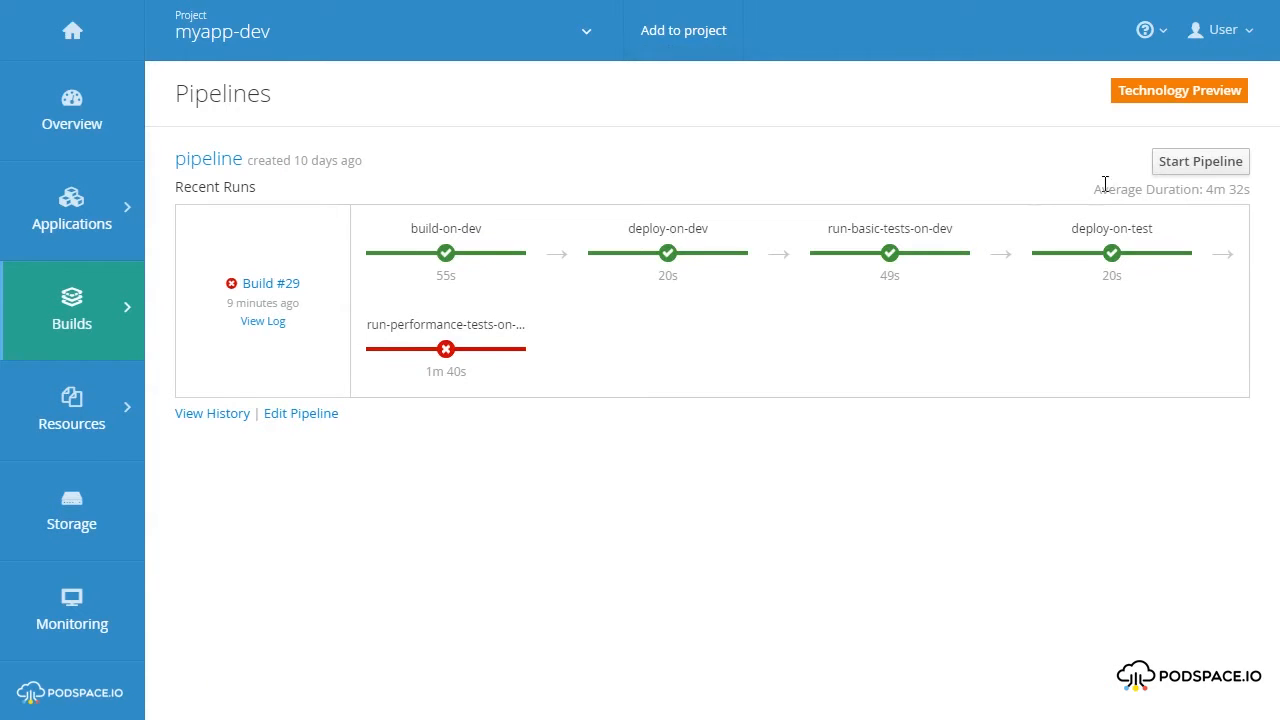
left_click(1195, 162)
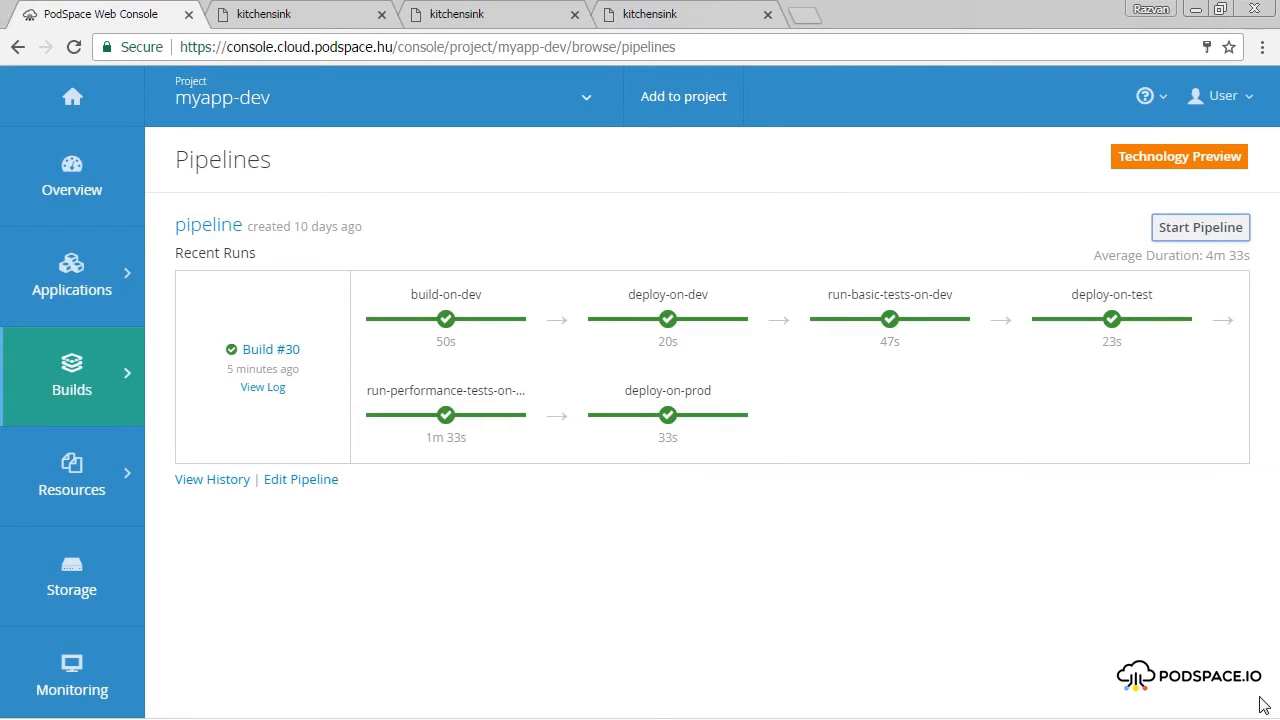
Check the dev, test and prod kitchensink sites for the "Change v3: Everything OK" heading.
left_click(305, 16)
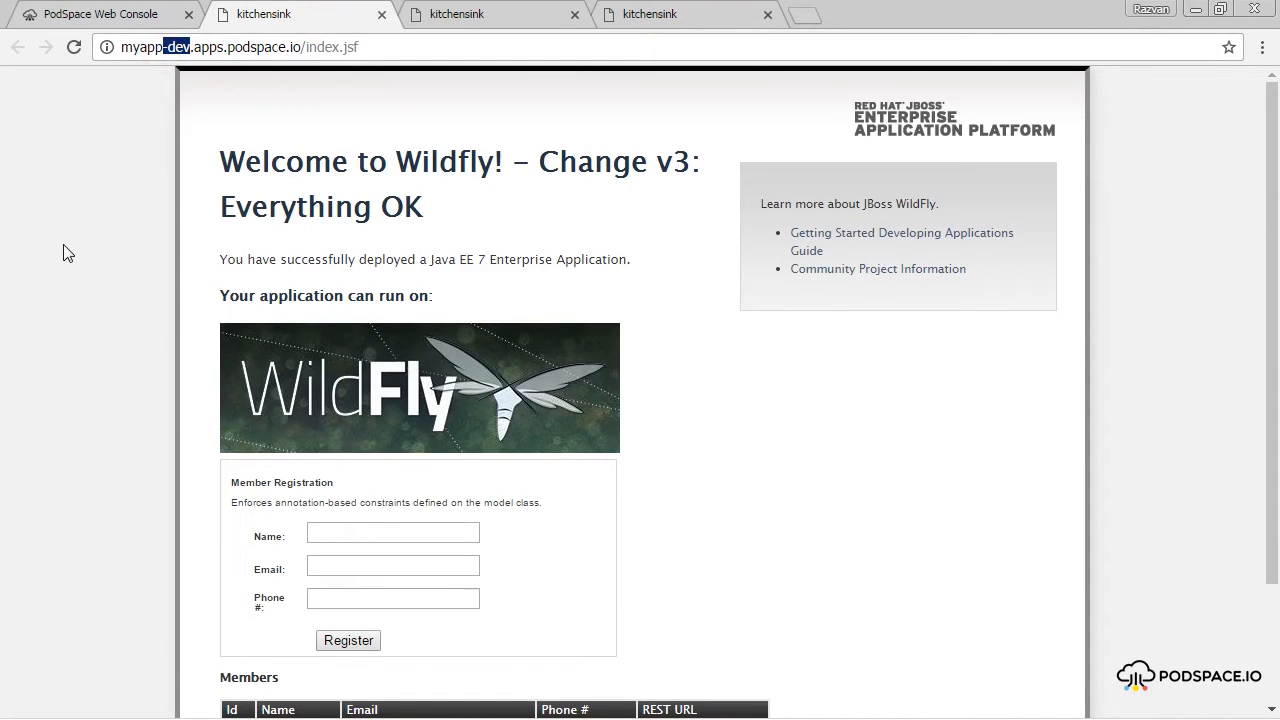
left_click(505, 18)
left_click_drag(193, 48, 162, 48)
left_click(630, 18)
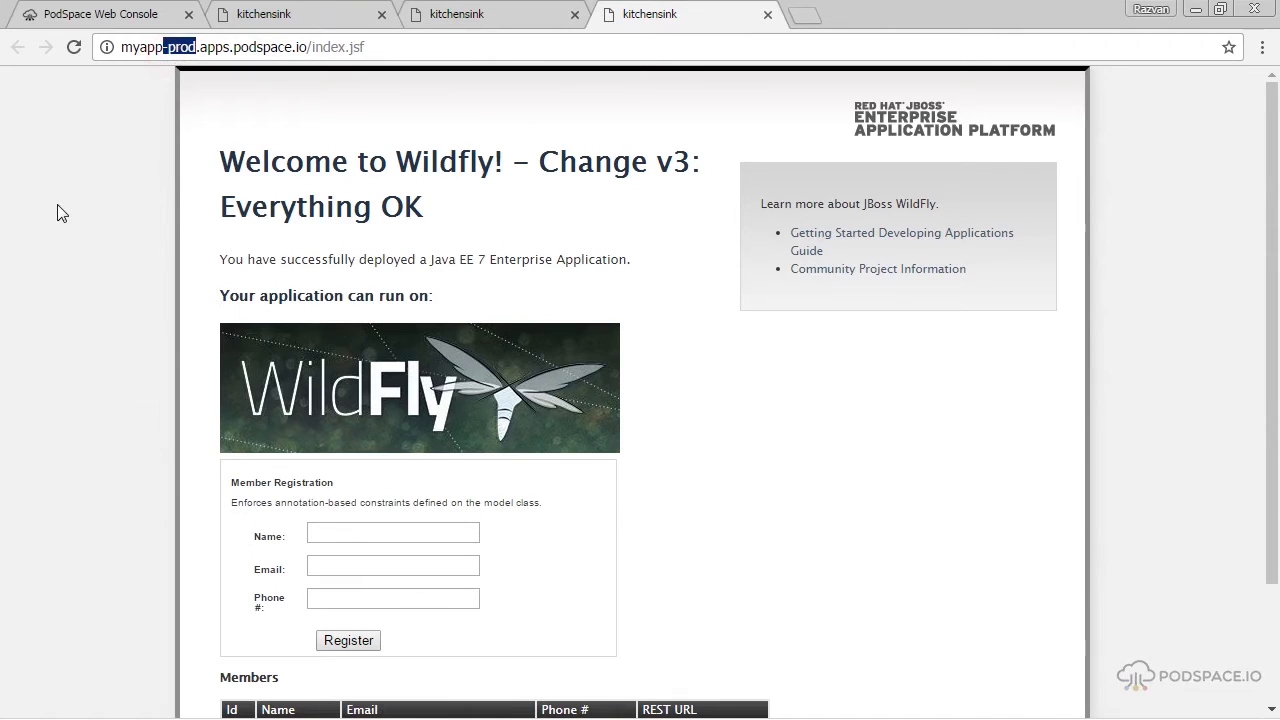